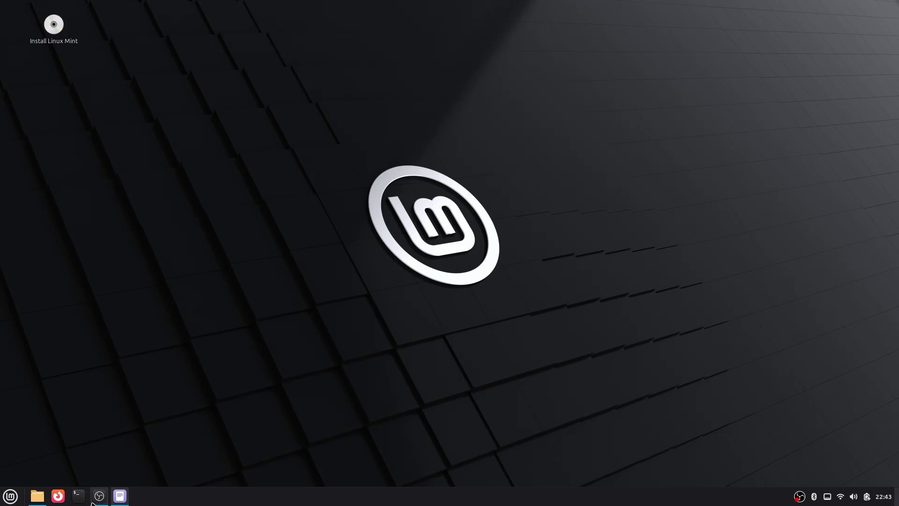
Run neofetch in a terminal with enlarged text to review the system information, and close the terminal.
{"action": "left_click", "coordinate": [78, 497]}
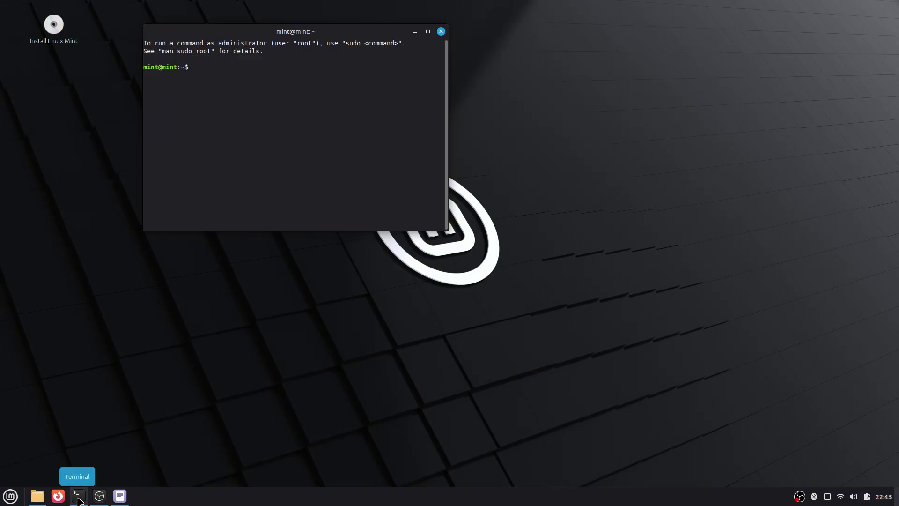
{"action": "key", "text": "ctrl+plus"}
{"action": "key", "text": "ctrl+plus"}
{"action": "key", "text": "ctrl+plus"}
{"action": "key", "text": "ctrl+plus"}
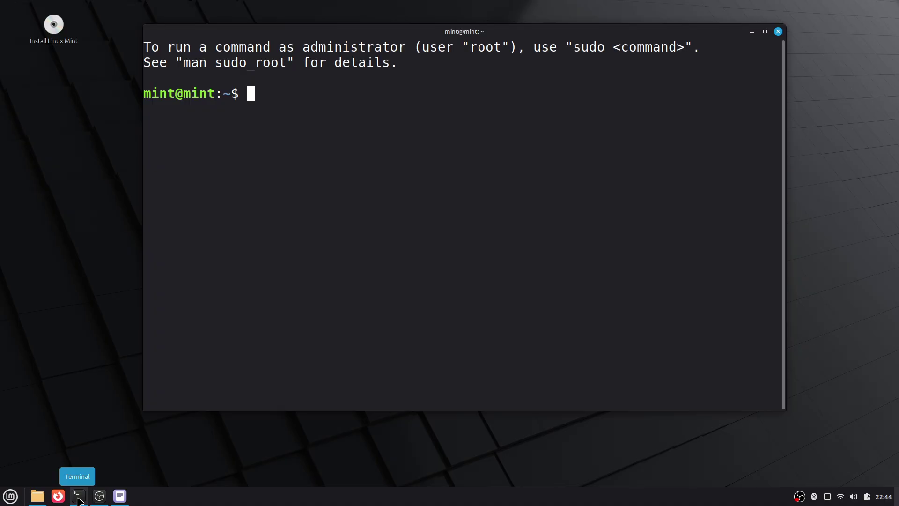
{"action": "type", "text": "neofetch"}
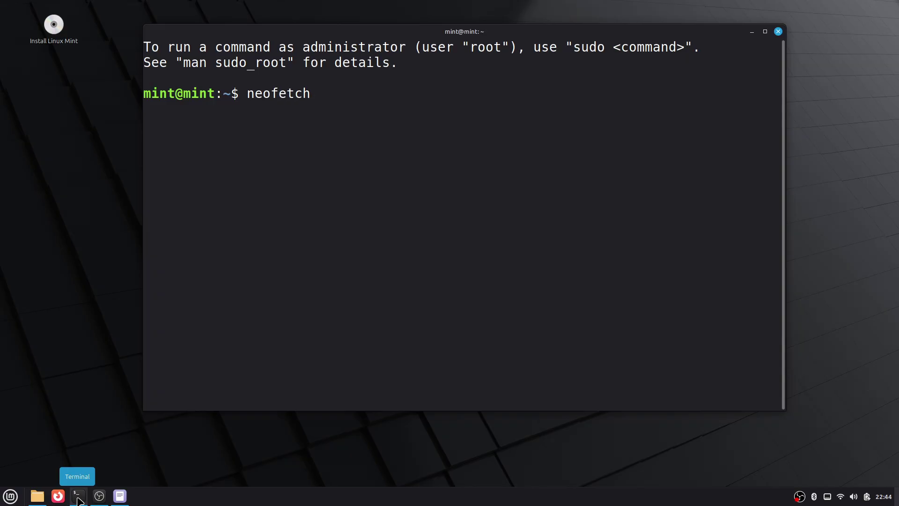
{"action": "key", "text": "Return"}
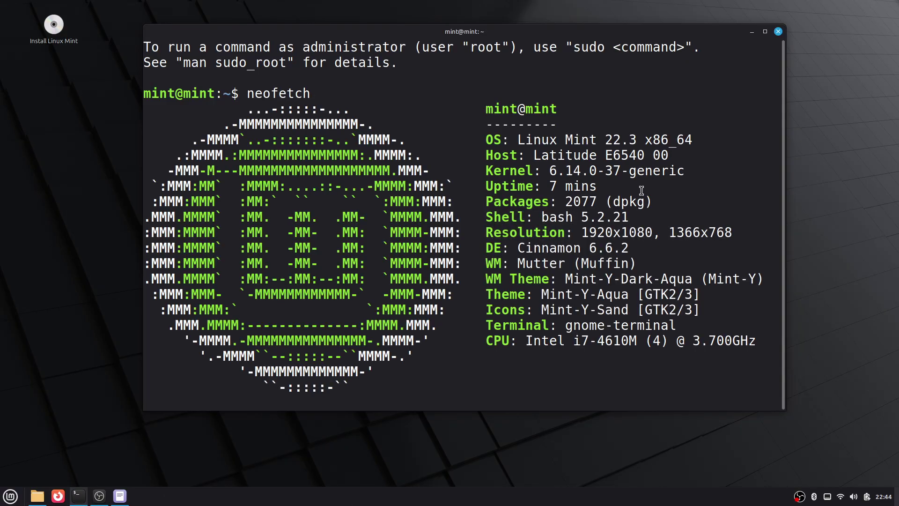
{"action": "scroll", "coordinate": [648, 175], "scroll_direction": "up", "scroll_amount": 2}
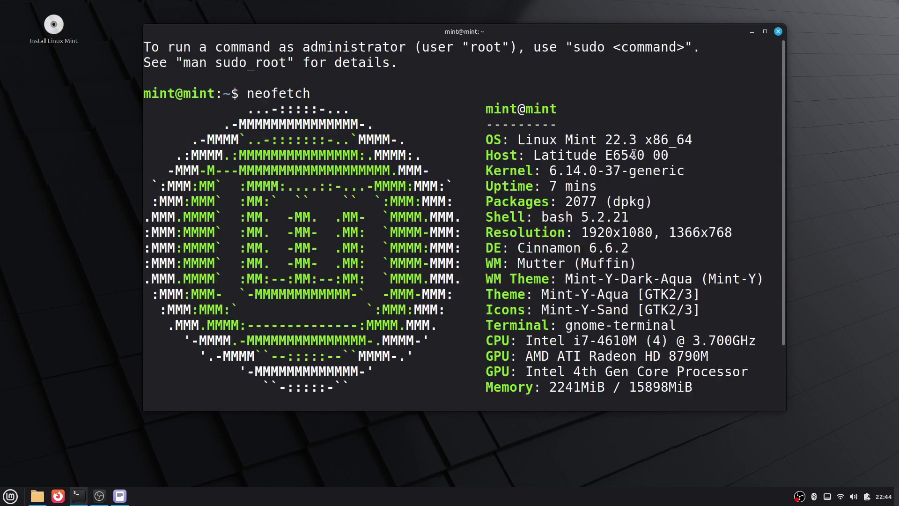
{"action": "left_click", "coordinate": [779, 32]}
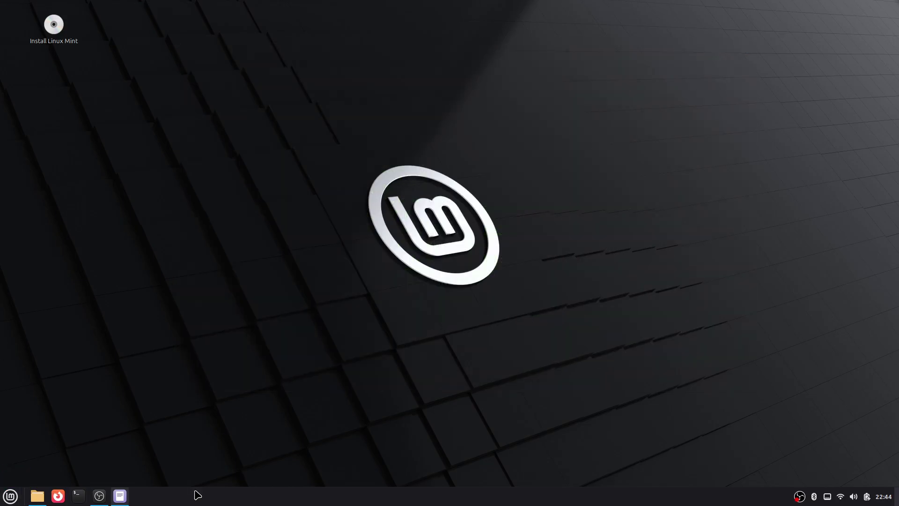
Open the advanced theme settings in System Settings.
{"action": "left_click", "coordinate": [9, 497]}
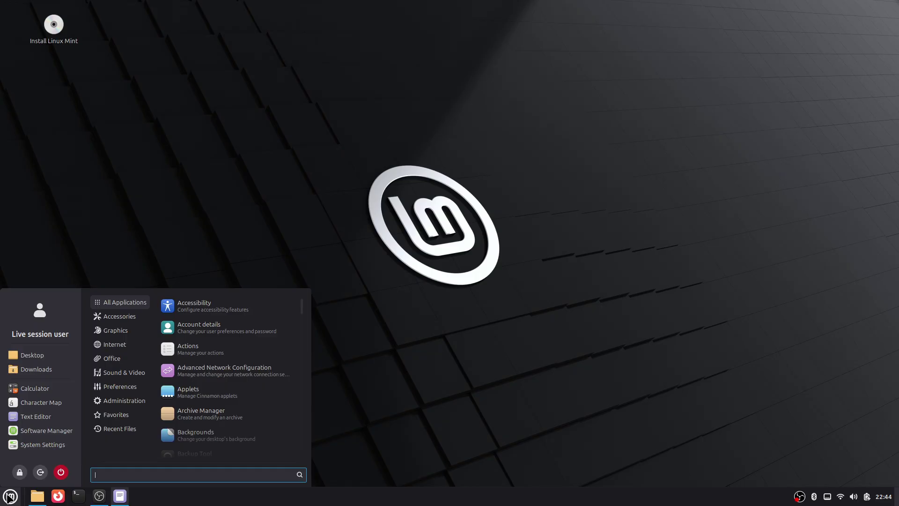
{"action": "left_click", "coordinate": [56, 452]}
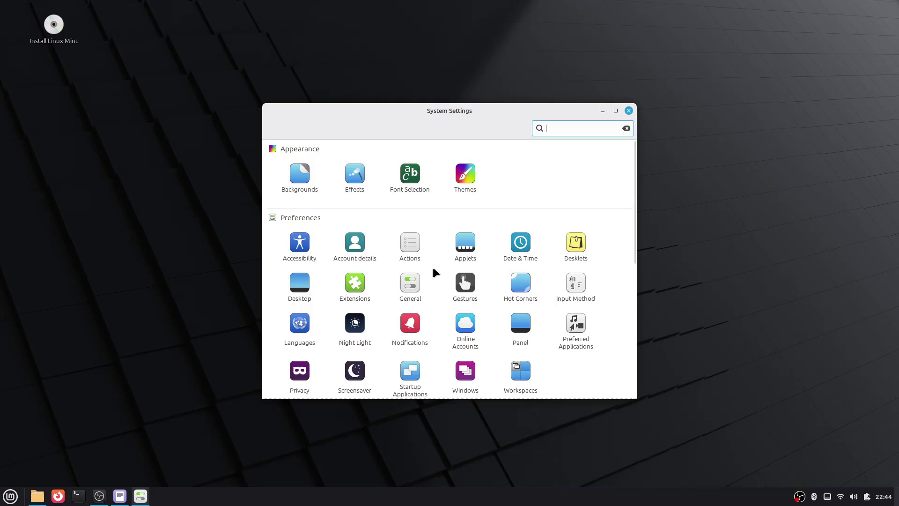
{"action": "left_click", "coordinate": [463, 174]}
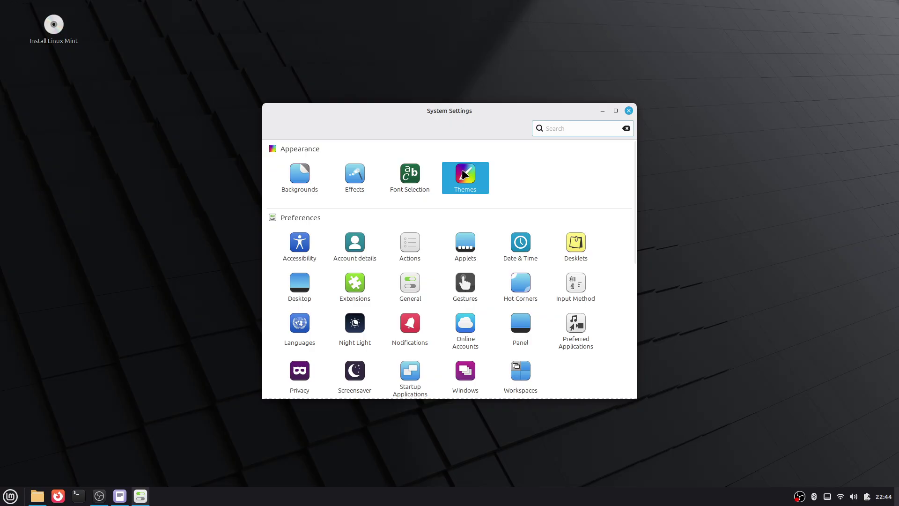
{"action": "left_click", "coordinate": [462, 174]}
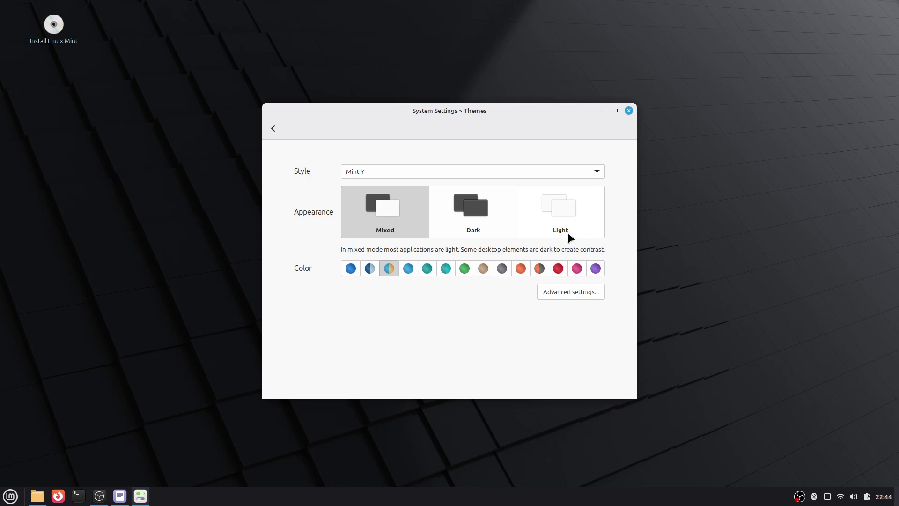
{"action": "left_click", "coordinate": [561, 290]}
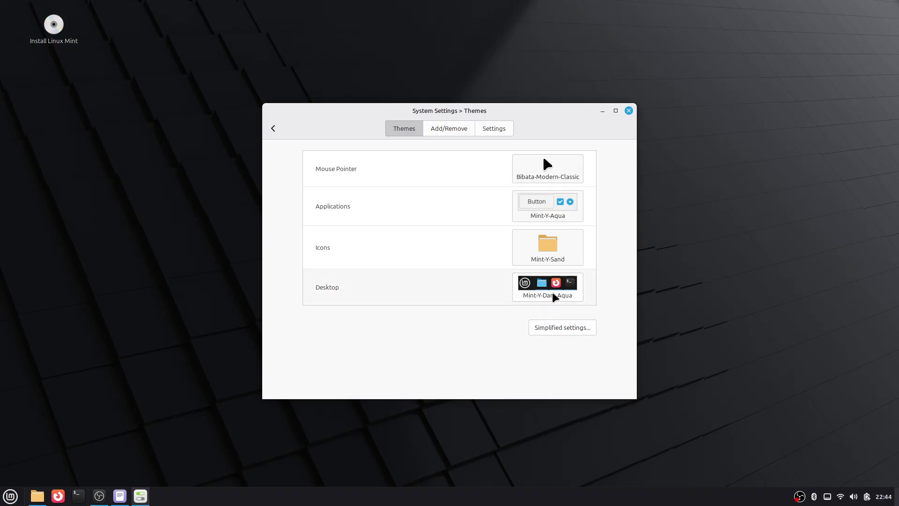
Search the downloadable themes for "railway", install the Railway theme, and close System Settings.
{"action": "left_click", "coordinate": [447, 135]}
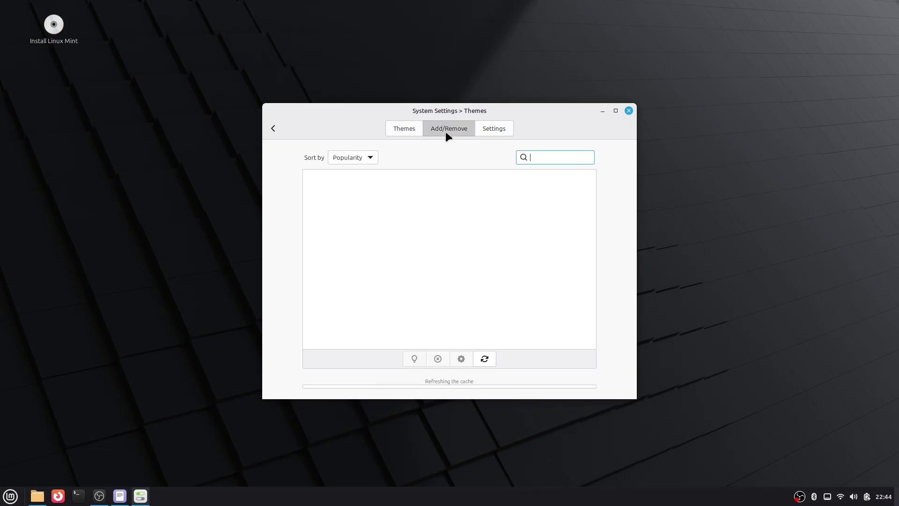
{"action": "left_click", "coordinate": [540, 161]}
{"action": "type", "text": "railway"}
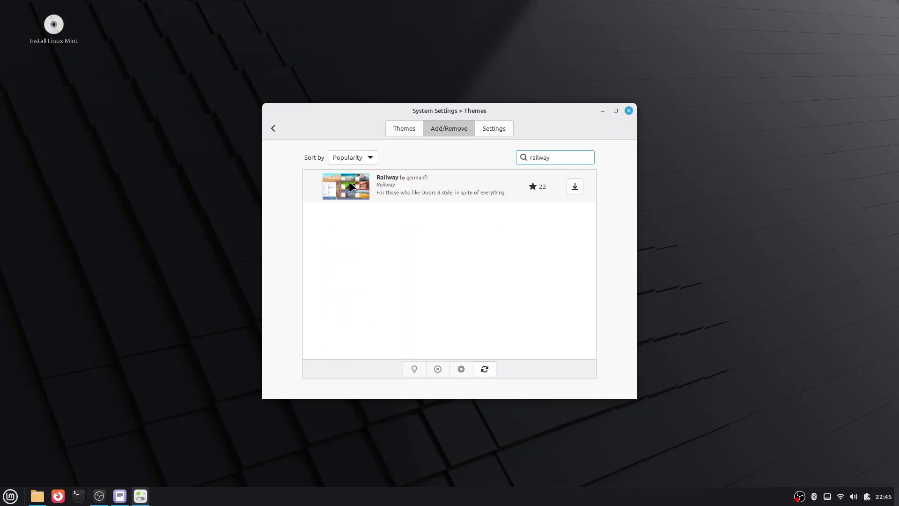
{"action": "left_click", "coordinate": [575, 186]}
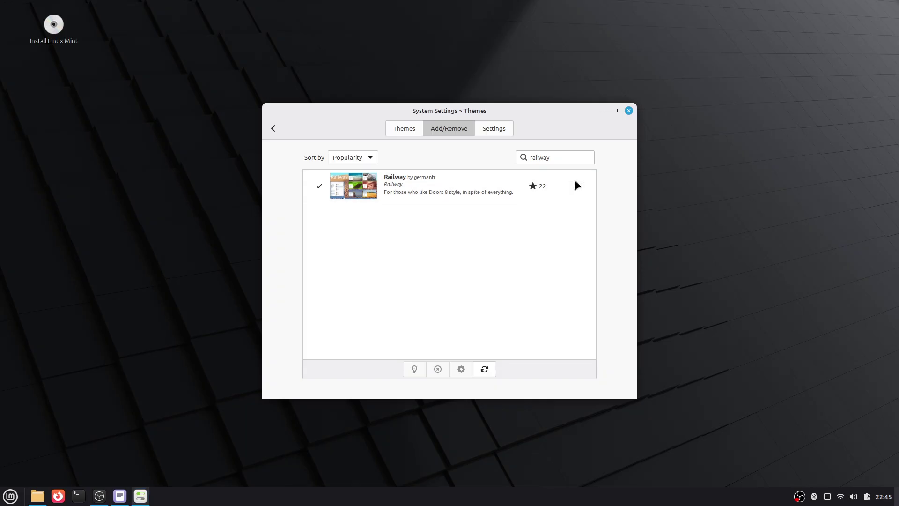
{"action": "left_click", "coordinate": [629, 111]}
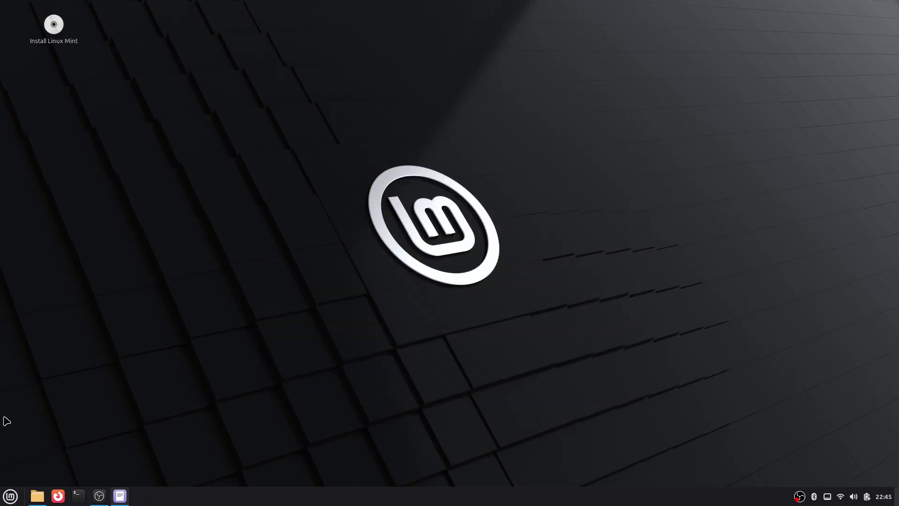
Reopen the advanced theme settings and set the Desktop theme to Railway.
{"action": "left_click", "coordinate": [4, 499]}
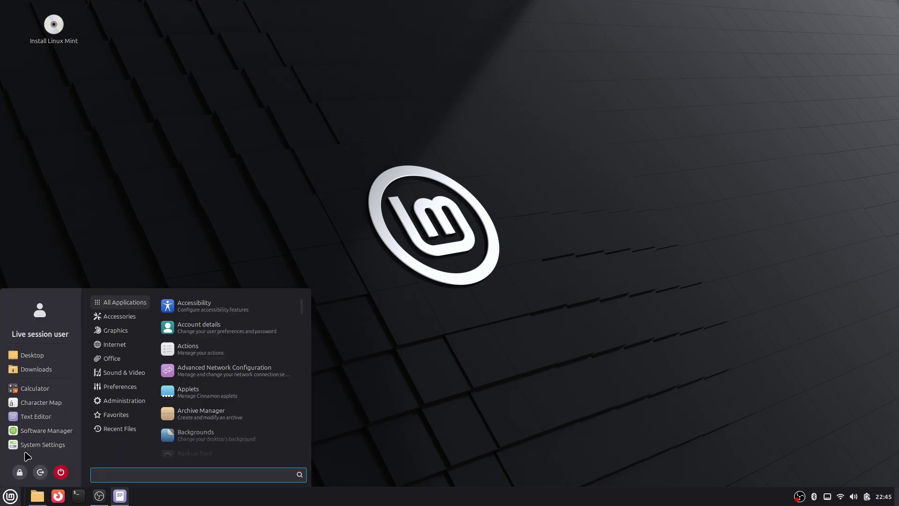
{"action": "left_click", "coordinate": [29, 451]}
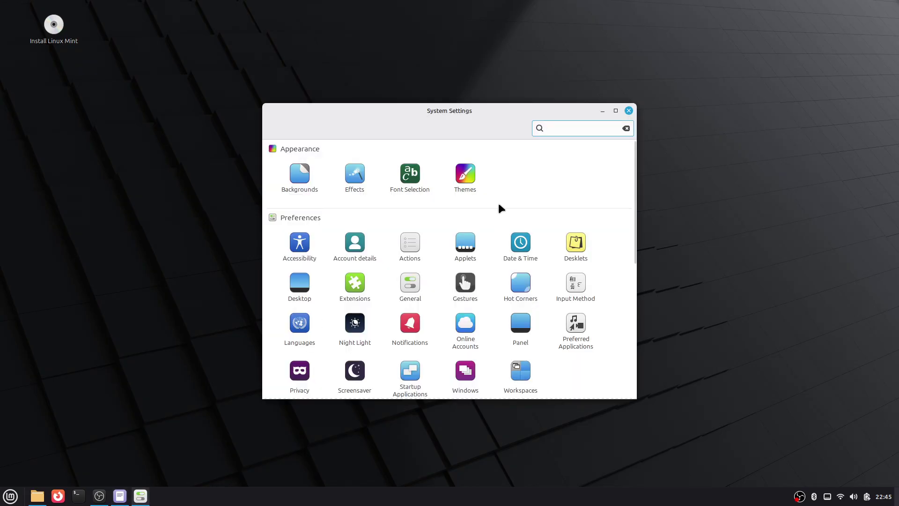
{"action": "left_click", "coordinate": [463, 173]}
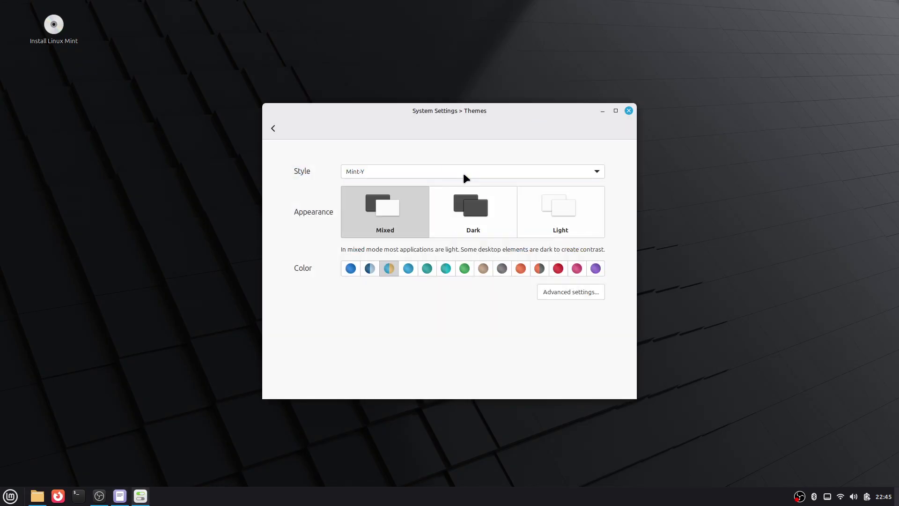
{"action": "left_click", "coordinate": [552, 292]}
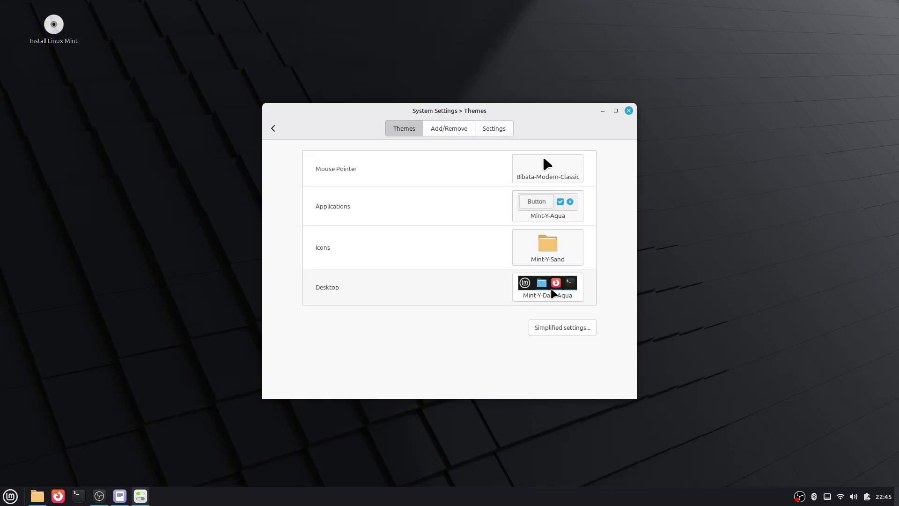
{"action": "left_click", "coordinate": [553, 290]}
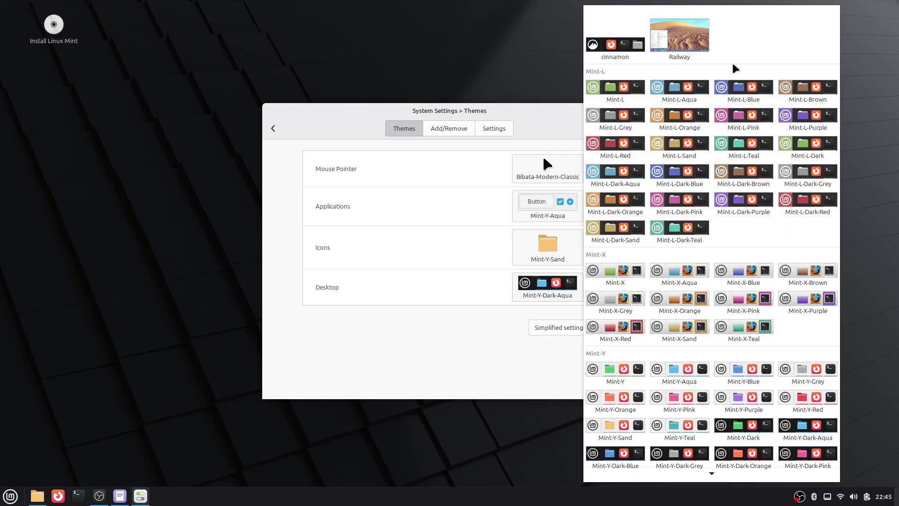
{"action": "left_click", "coordinate": [695, 46]}
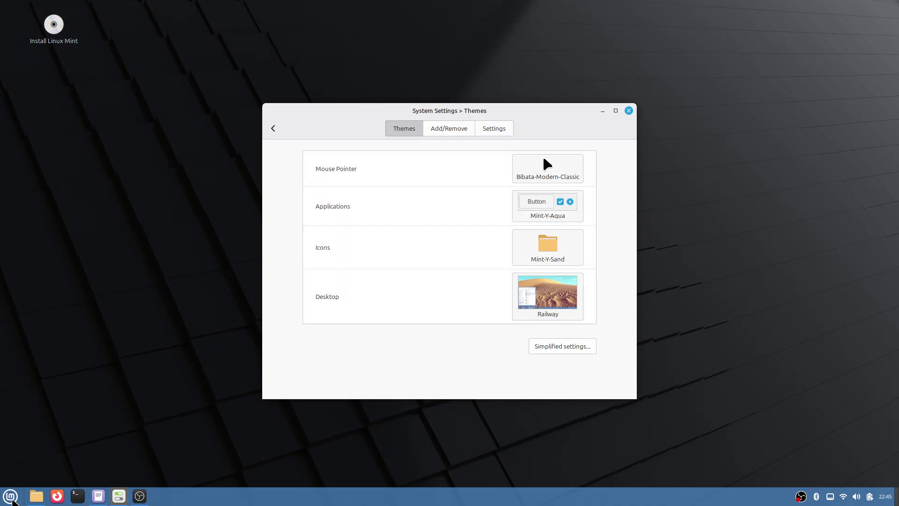
Preview the application menu in the Railway style and set the Icons theme to Mint-X-Aqua.
{"action": "left_click", "coordinate": [11, 496]}
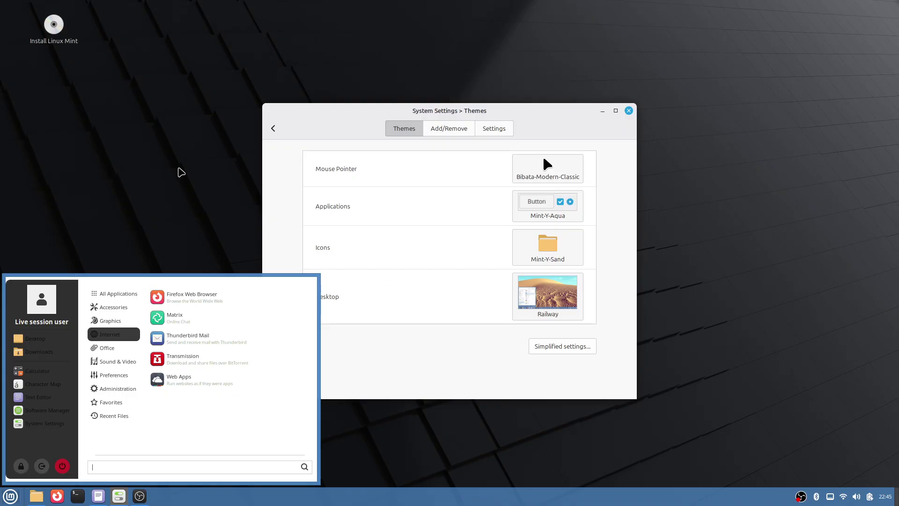
{"action": "left_click", "coordinate": [182, 172]}
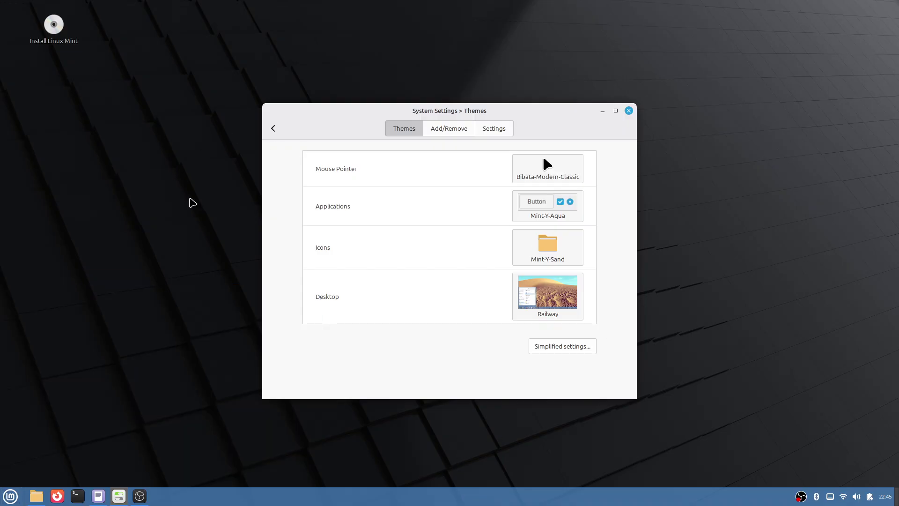
{"action": "left_click", "coordinate": [561, 253]}
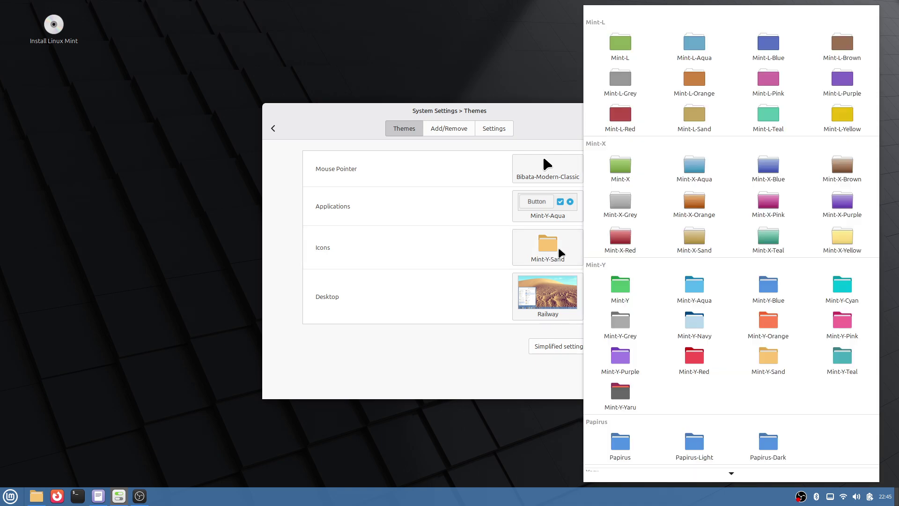
{"action": "left_click", "coordinate": [685, 176]}
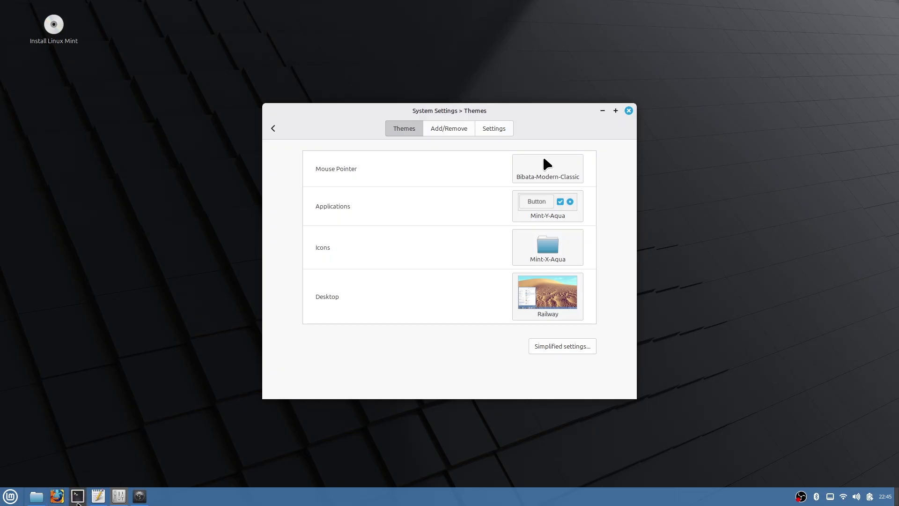
Search the downloadable themes for "willow" and install Cinnamox-Willow-Grove.
{"action": "left_click", "coordinate": [562, 300]}
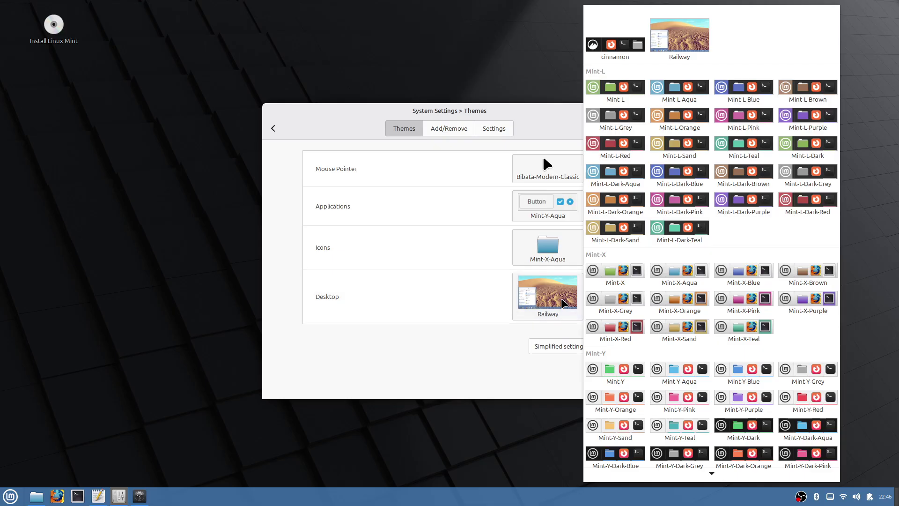
{"action": "left_click", "coordinate": [456, 130]}
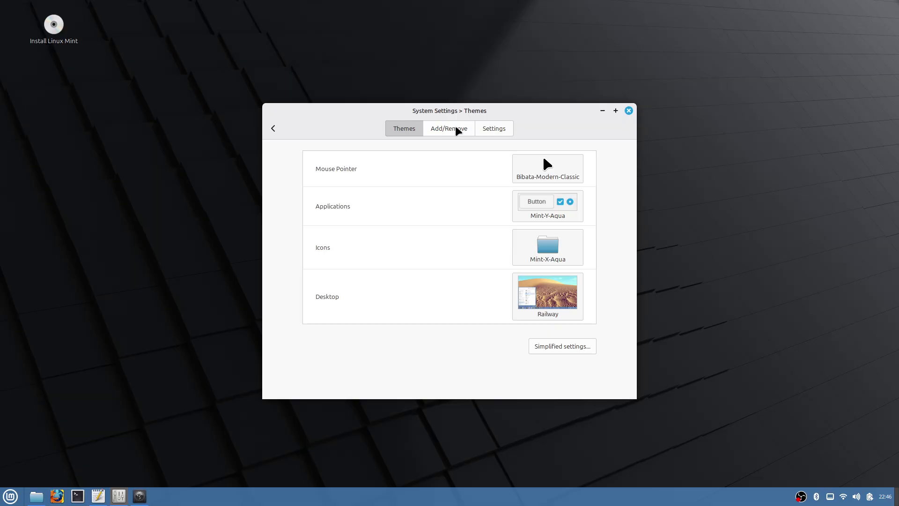
{"action": "left_click", "coordinate": [456, 127]}
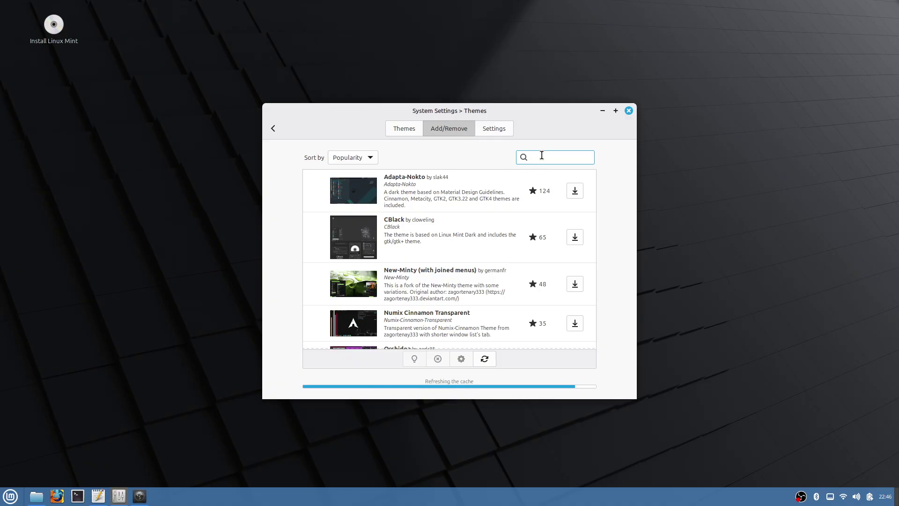
{"action": "type", "text": "willow"}
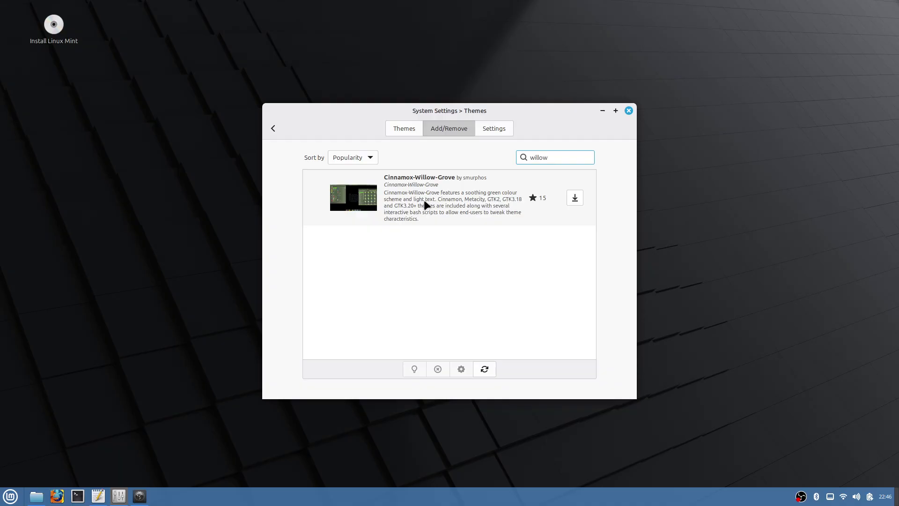
{"action": "left_click", "coordinate": [576, 198]}
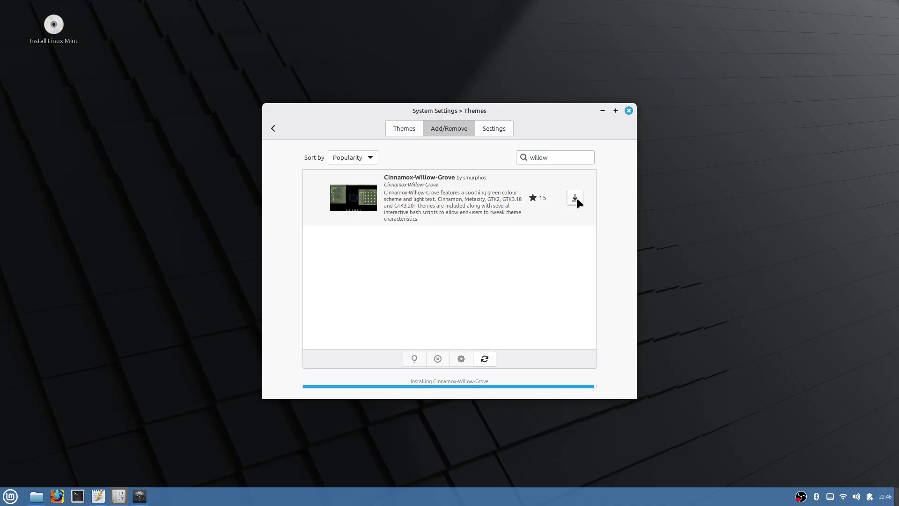
Set the Desktop theme to Cinnamox-Willow-Grove.
{"action": "left_click", "coordinate": [410, 127]}
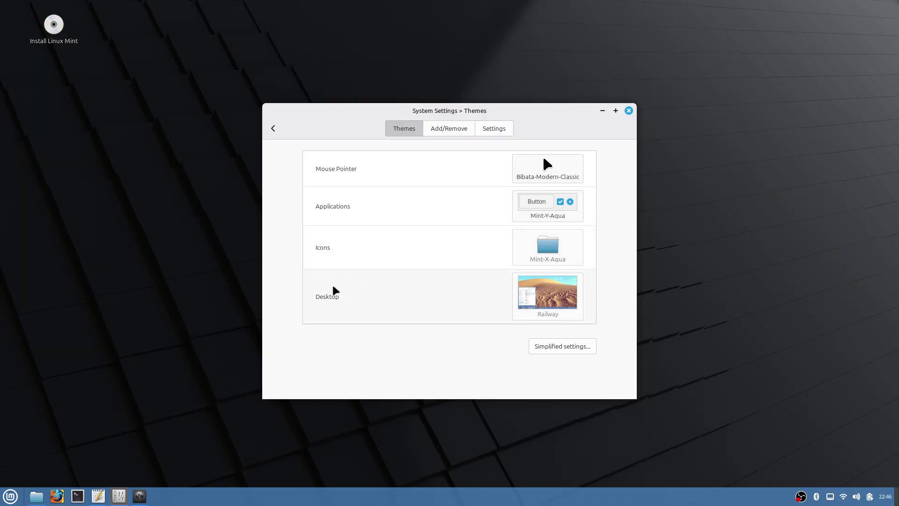
{"action": "left_click", "coordinate": [529, 302]}
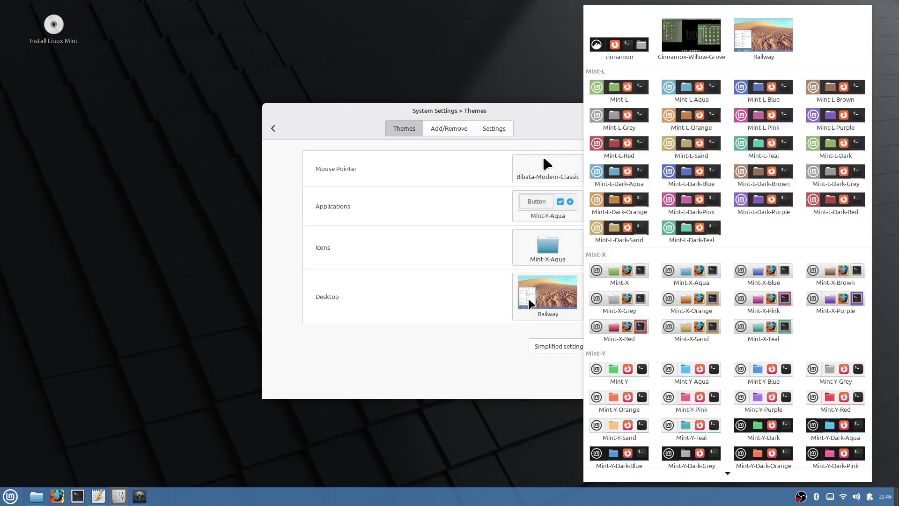
{"action": "left_click", "coordinate": [675, 46]}
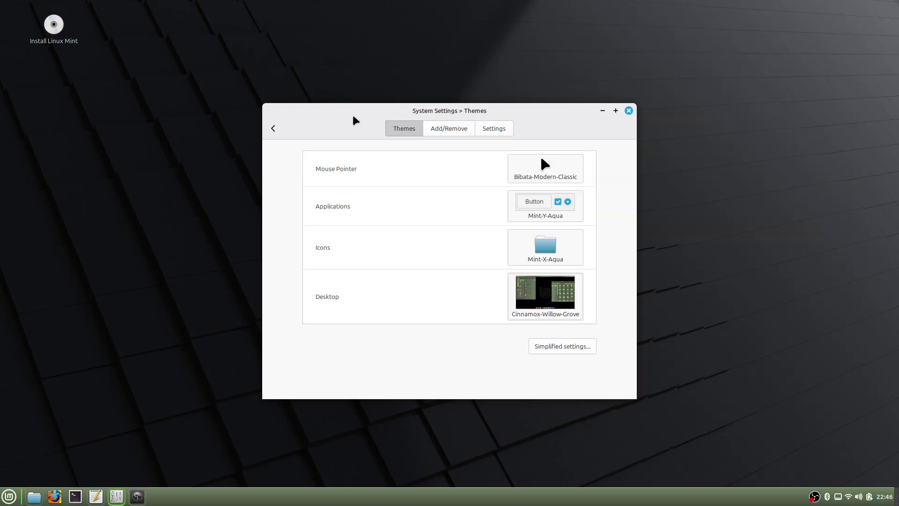
Move the settings window aside and open the application menu to preview the Cinnamox-Willow-Grove styling.
{"action": "left_click_drag", "start_coordinate": [347, 112], "coordinate": [541, 100]}
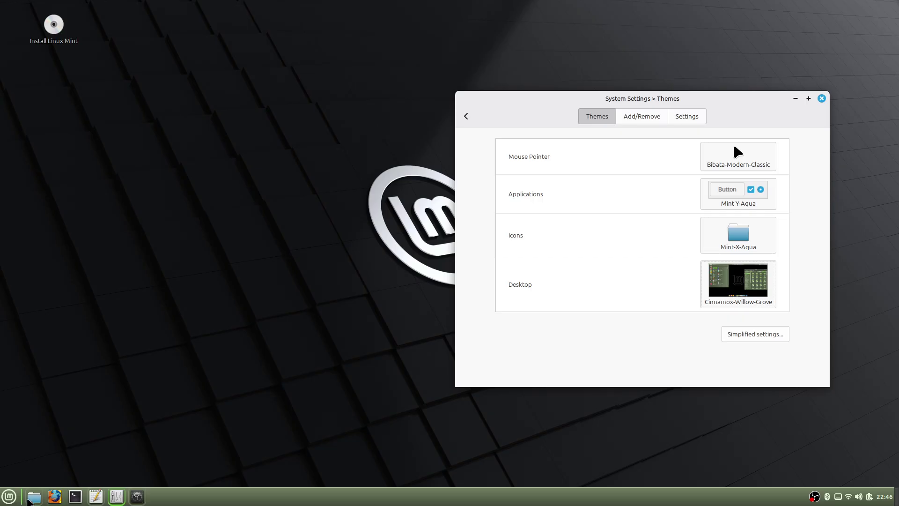
{"action": "left_click", "coordinate": [8, 498]}
{"action": "mouse_move", "coordinate": [136, 414]}
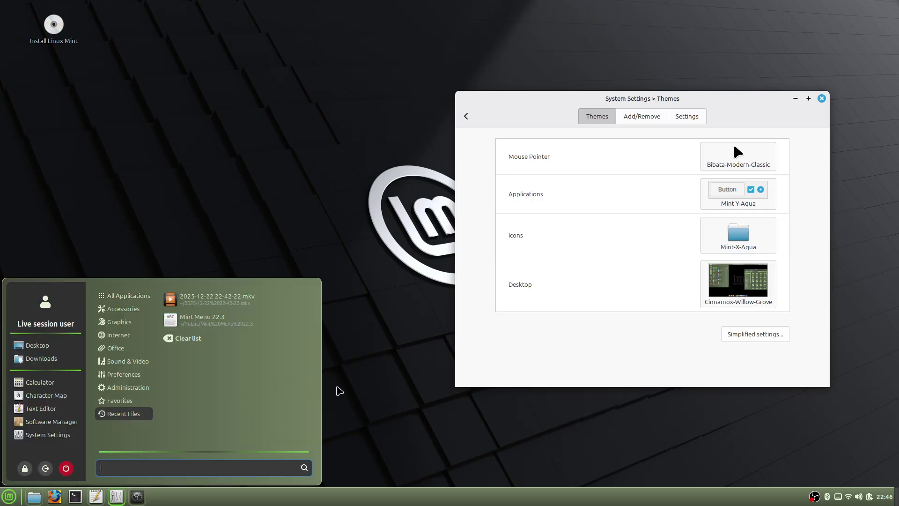
Turn on panel edit mode, relocate the row of application icons to the panel's centre zone, and turn edit mode off.
{"action": "left_click", "coordinate": [373, 398]}
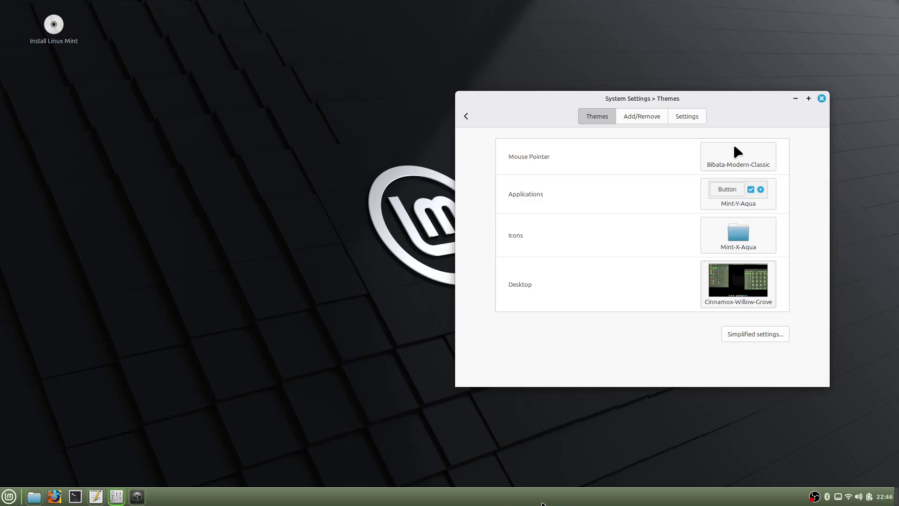
{"action": "right_click", "coordinate": [557, 502]}
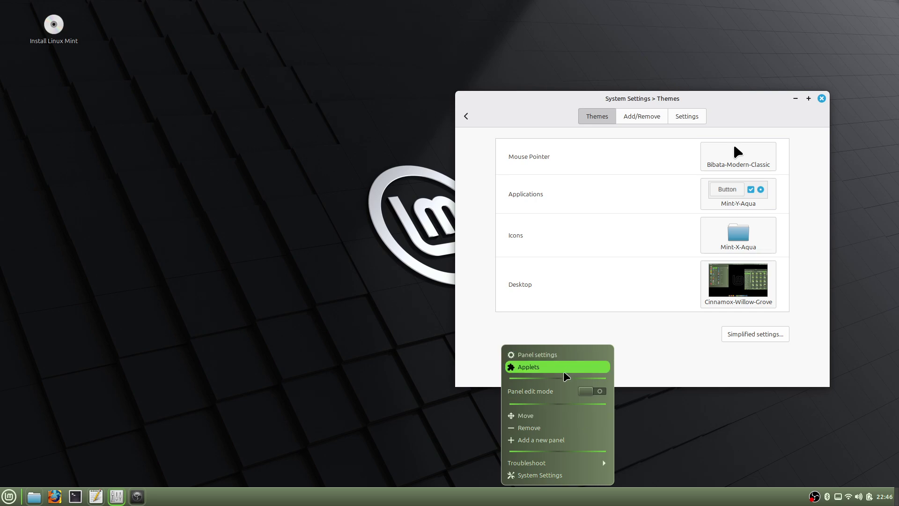
{"action": "left_click", "coordinate": [587, 395]}
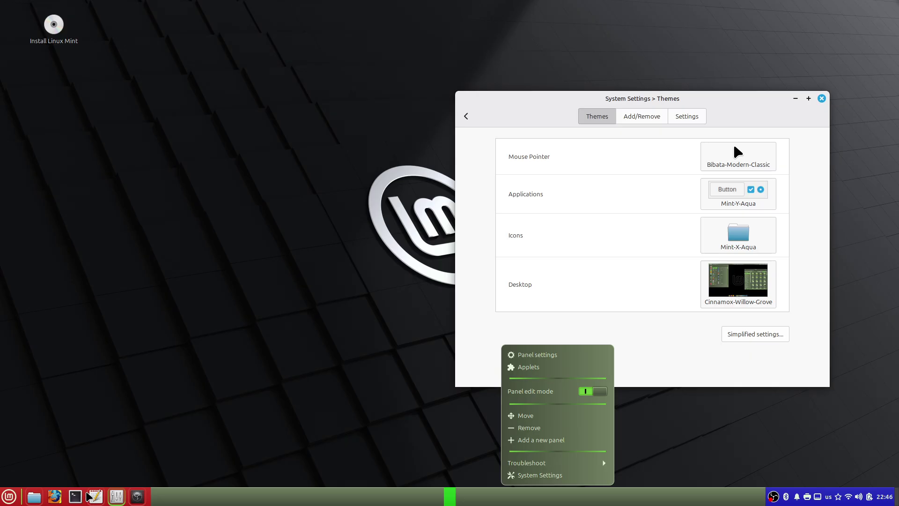
{"action": "left_click_drag", "start_coordinate": [89, 497], "coordinate": [458, 500]}
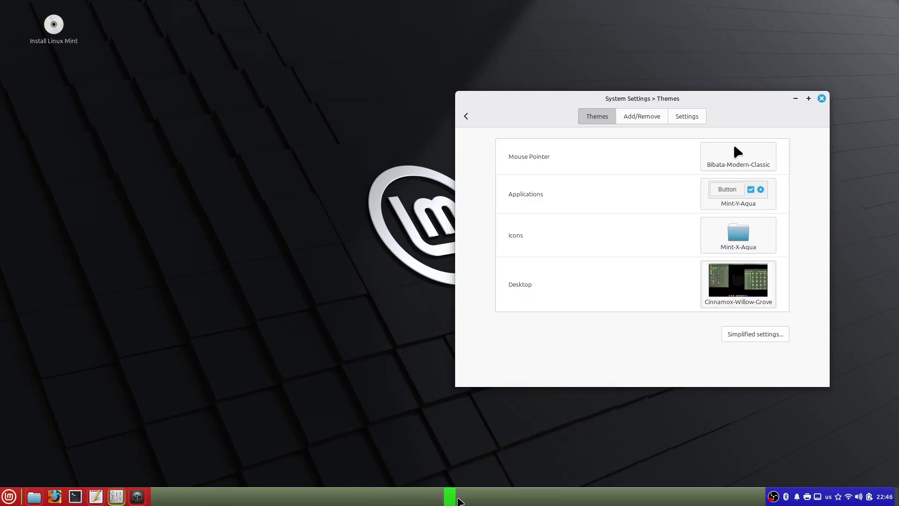
{"action": "left_click_drag", "start_coordinate": [74, 496], "coordinate": [452, 501]}
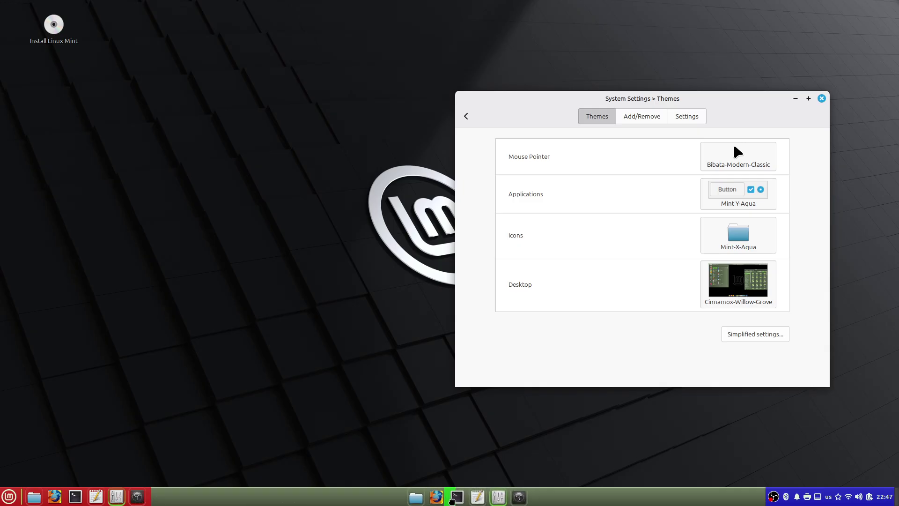
{"action": "left_click_drag", "start_coordinate": [452, 500], "coordinate": [452, 501]}
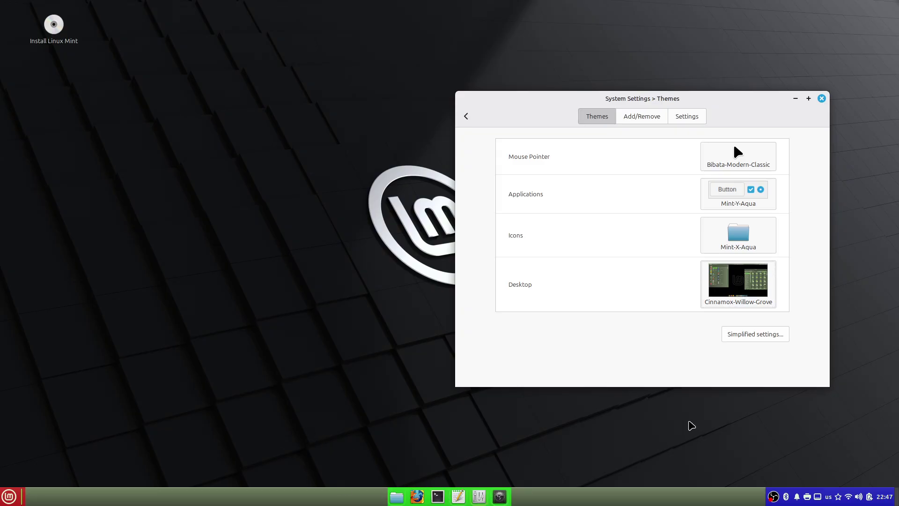
{"action": "right_click", "coordinate": [610, 503]}
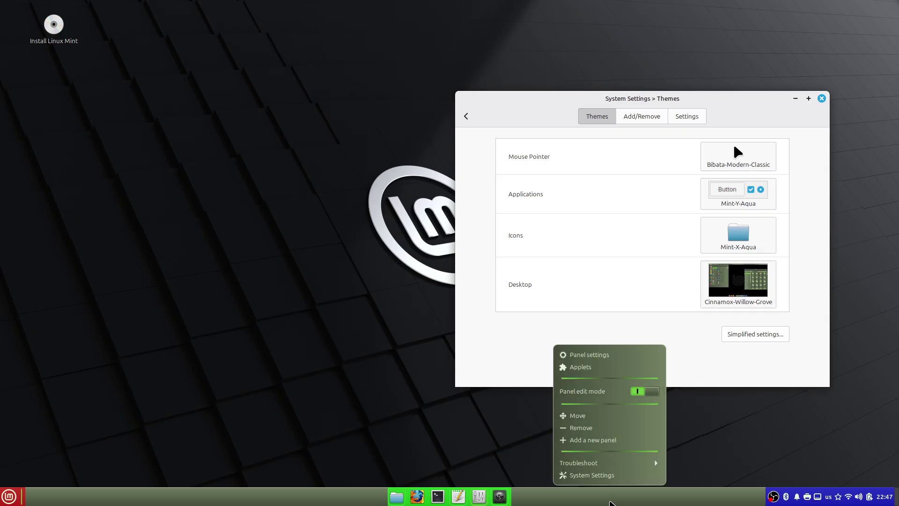
{"action": "left_click", "coordinate": [652, 393]}
{"action": "left_click", "coordinate": [535, 415]}
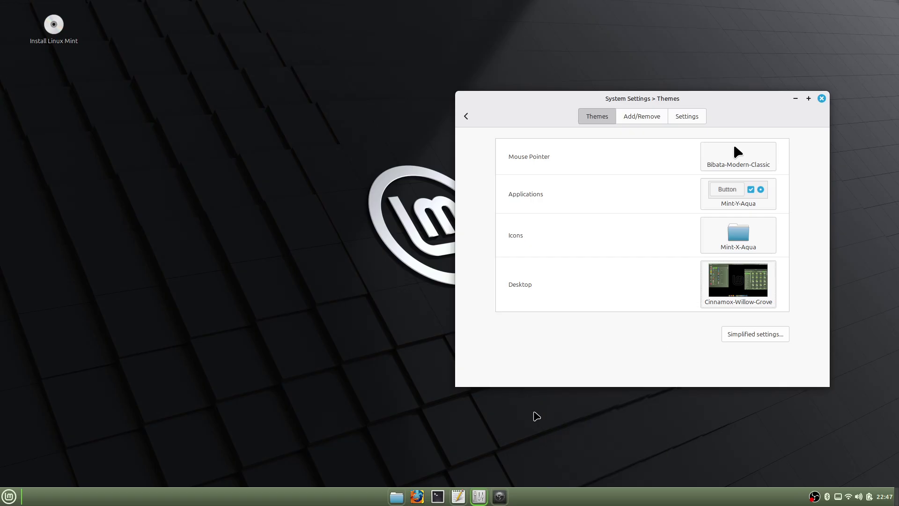
Browse the application menu's categories, including Office, Administration and All Applications, and close the menu.
{"action": "left_click", "coordinate": [10, 495]}
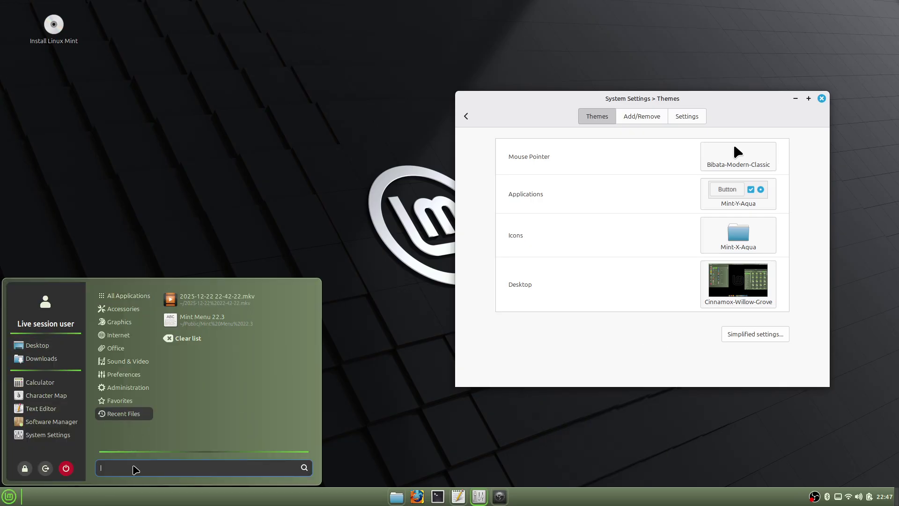
{"action": "left_click", "coordinate": [117, 348]}
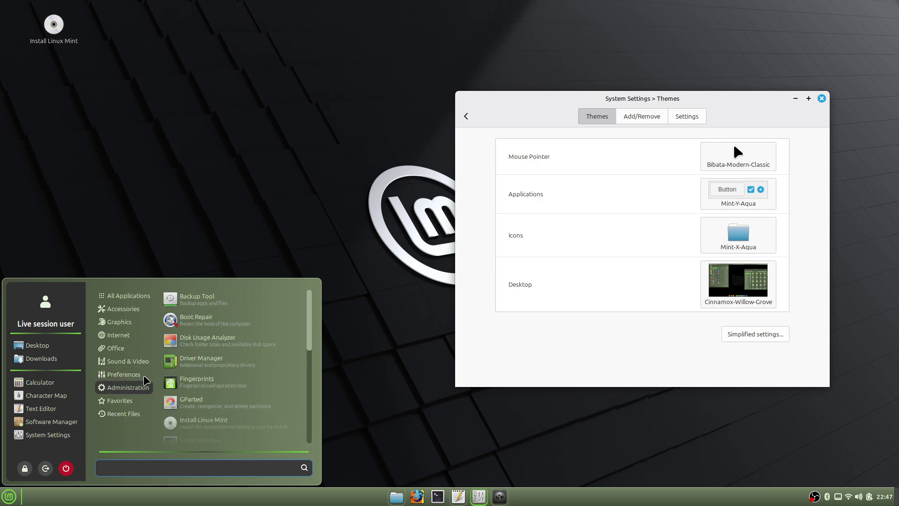
{"action": "mouse_move", "coordinate": [123, 375]}
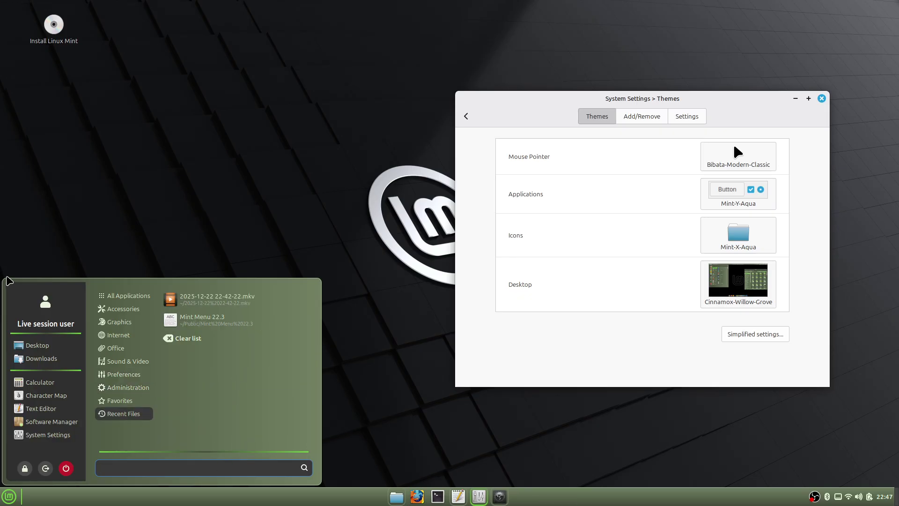
{"action": "mouse_move", "coordinate": [155, 297]}
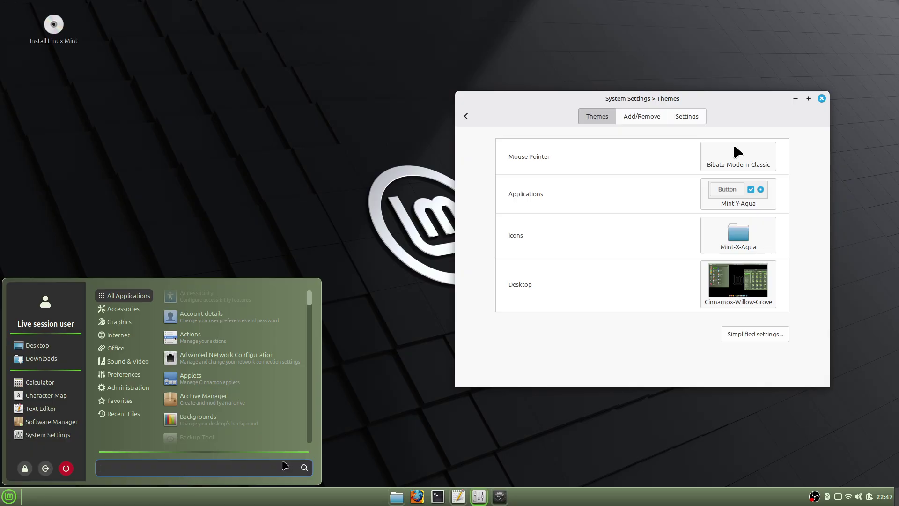
{"action": "left_click", "coordinate": [741, 107]}
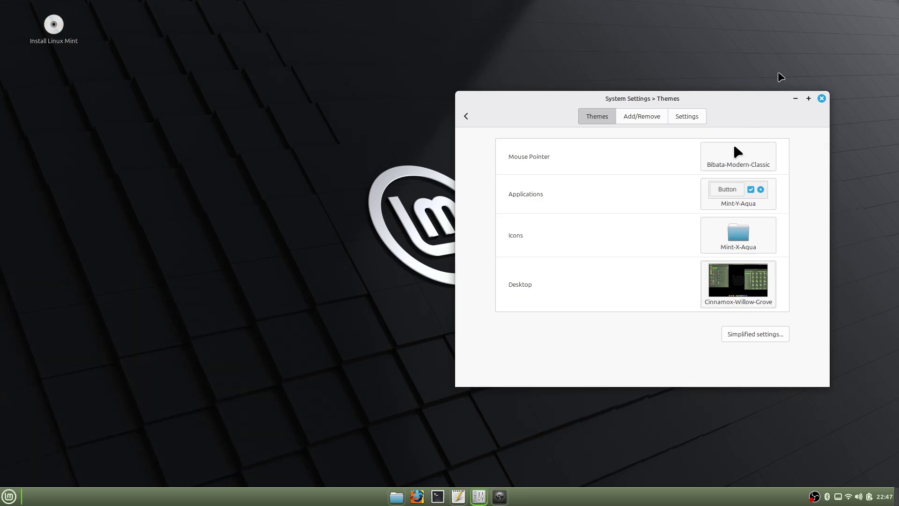
Close the theme settings, open the application menu's configuration, and set its search bar position to At the top.
{"action": "left_click", "coordinate": [822, 100]}
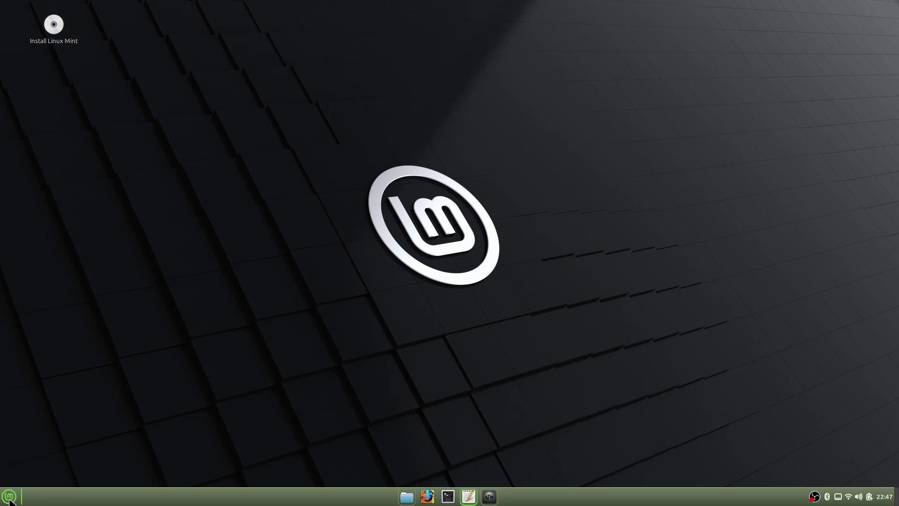
{"action": "left_click", "coordinate": [10, 497]}
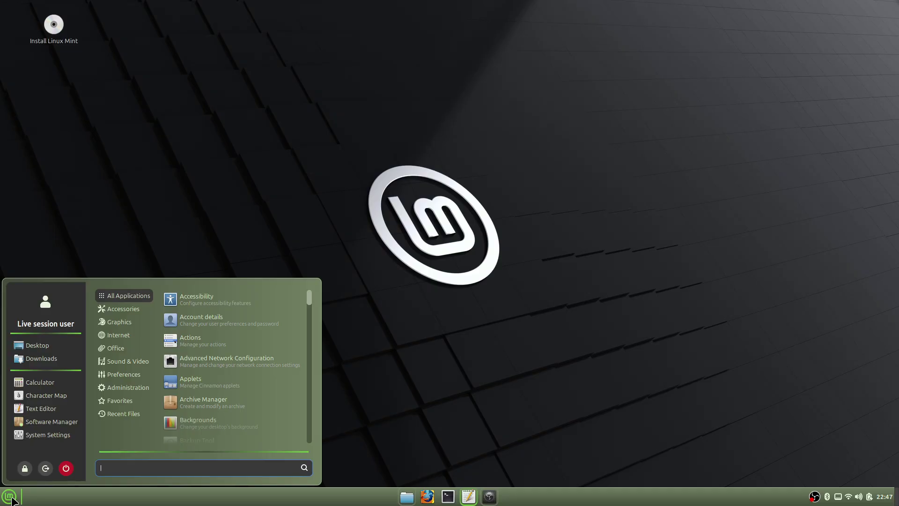
{"action": "right_click", "coordinate": [10, 498]}
{"action": "left_click", "coordinate": [35, 465]}
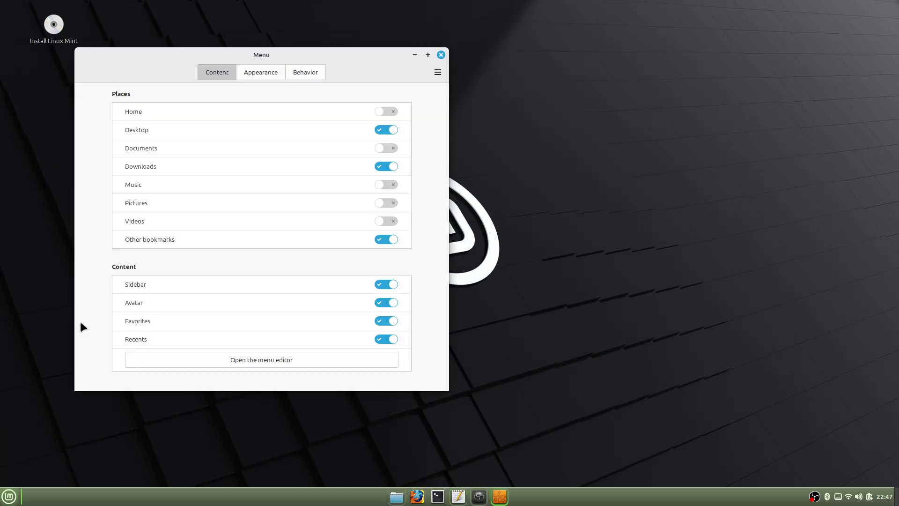
{"action": "left_click", "coordinate": [265, 72]}
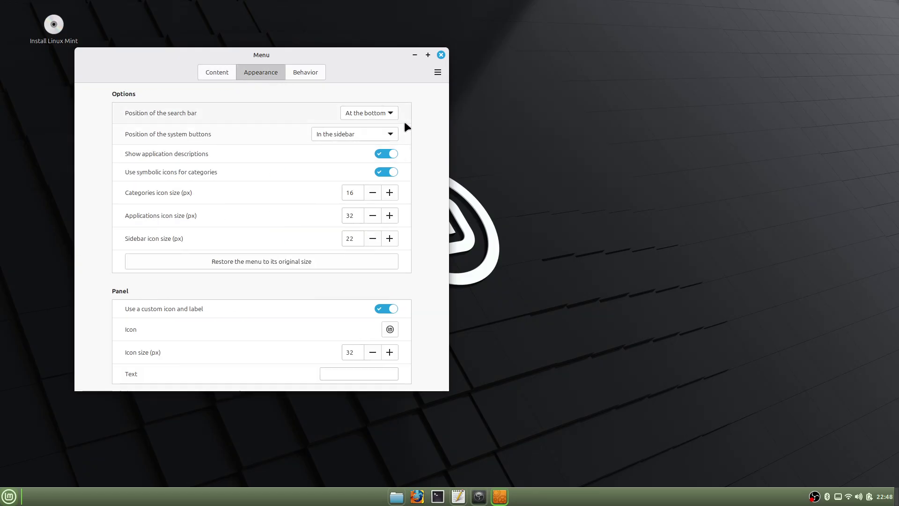
{"action": "left_click", "coordinate": [391, 112]}
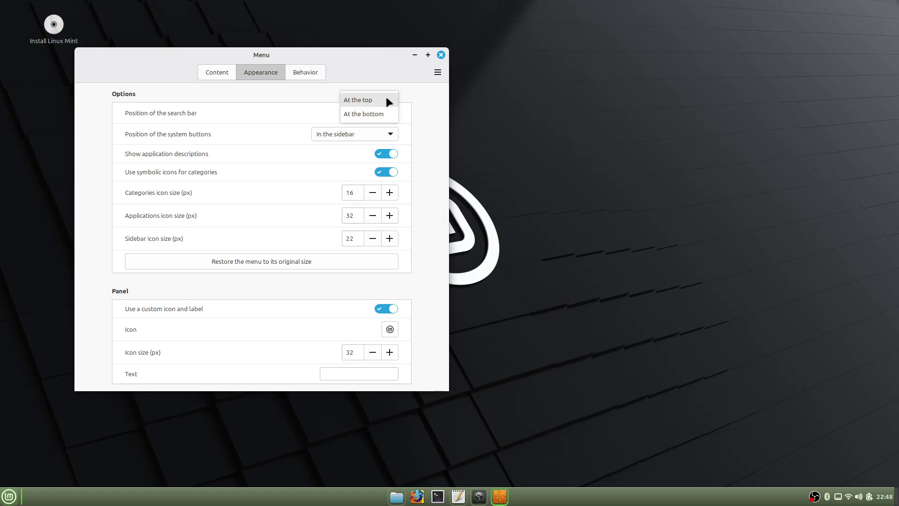
{"action": "left_click", "coordinate": [385, 100]}
Move the configuration window aside and open the application menu to check the search bar's placement.
{"action": "left_click_drag", "start_coordinate": [379, 57], "coordinate": [795, 88]}
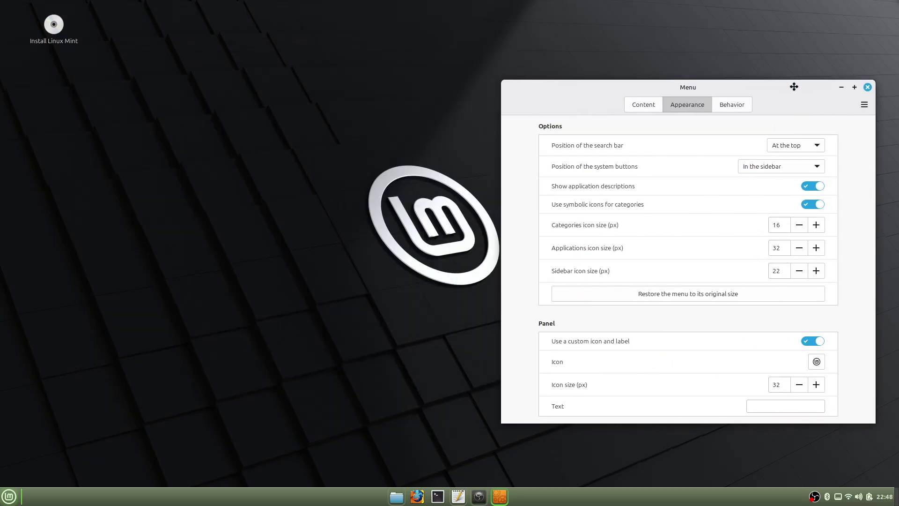
{"action": "left_click", "coordinate": [9, 496]}
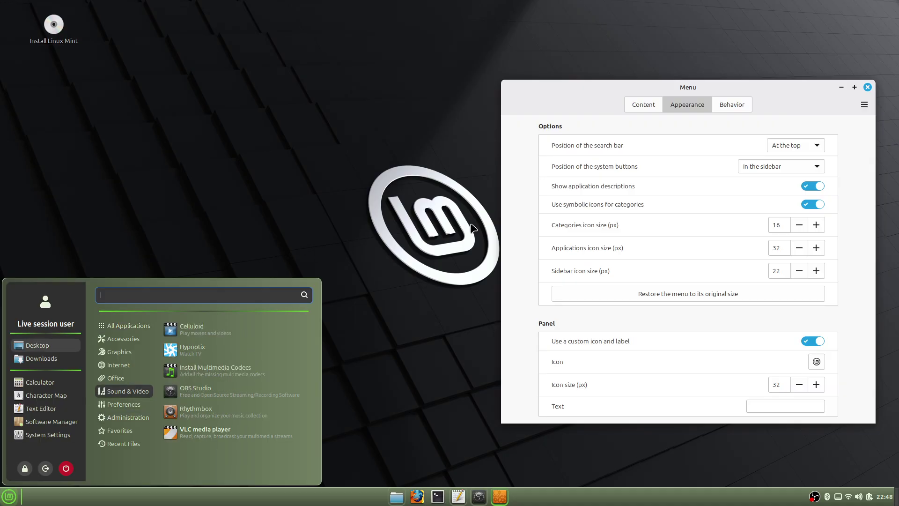
{"action": "left_click", "coordinate": [691, 103]}
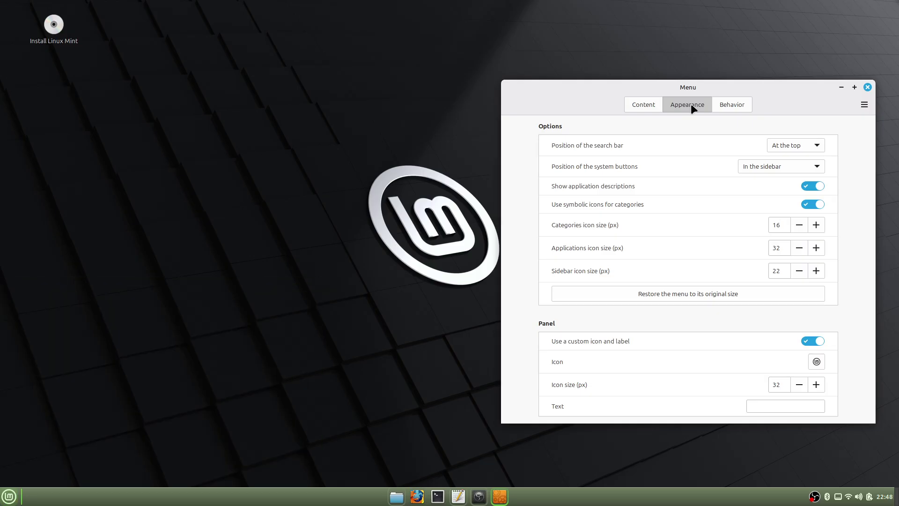
Set the position of the system buttons to Alongside the search bar and open the application menu to check the layout.
{"action": "left_click", "coordinate": [817, 168]}
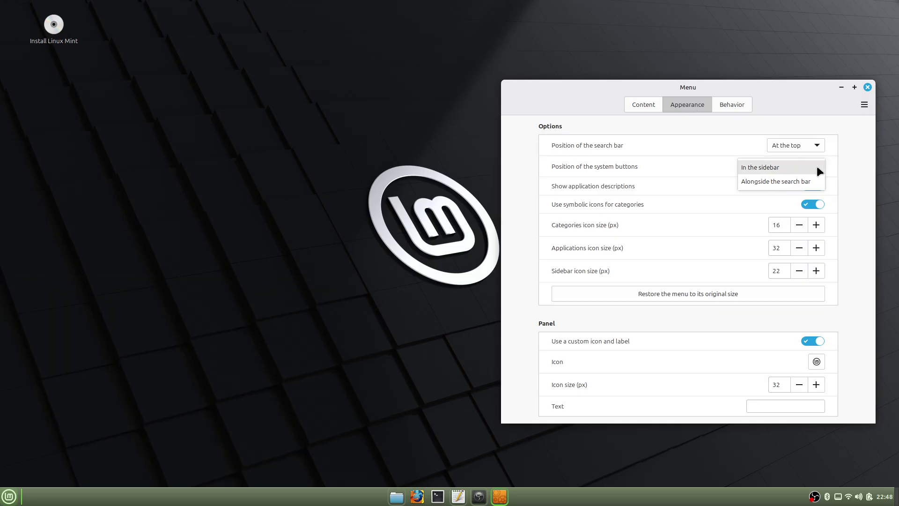
{"action": "left_click", "coordinate": [811, 181]}
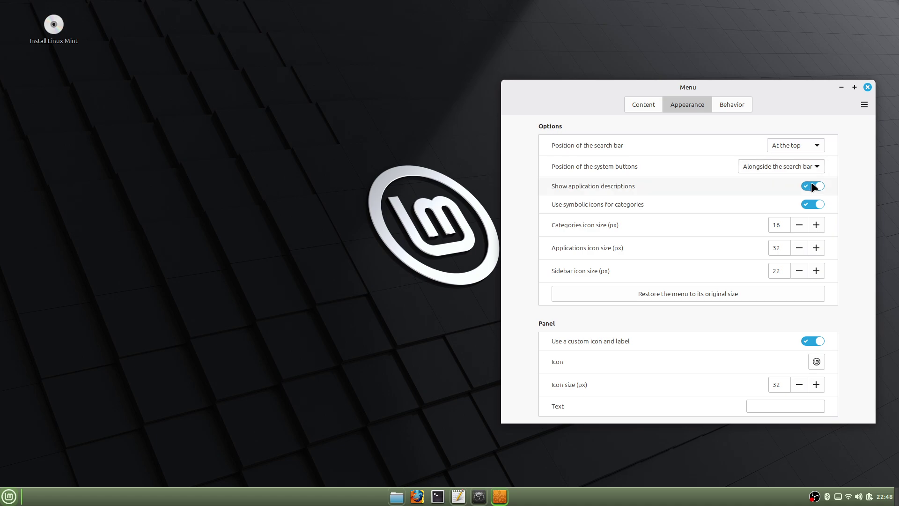
{"action": "left_click", "coordinate": [8, 499]}
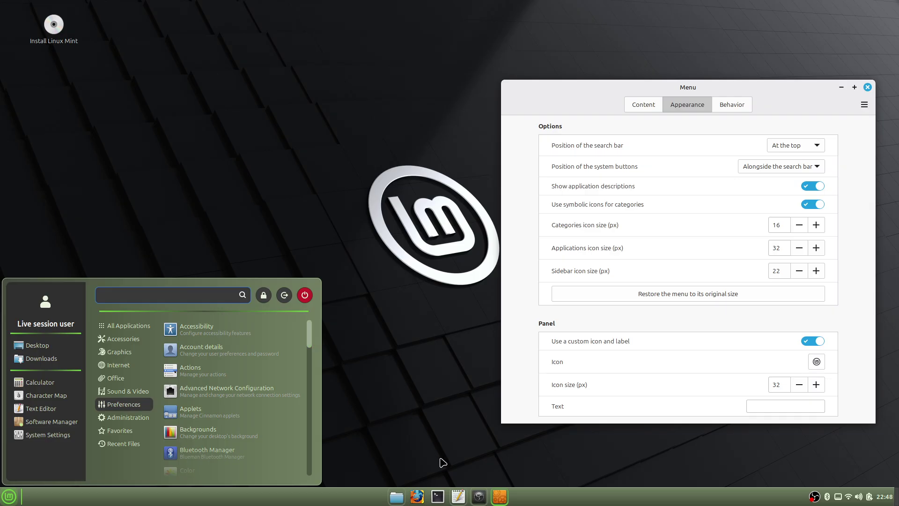
Open the Public folder in the file manager, view the image Linux Mint 22.2 Setup.png, and close the image.
{"action": "left_click", "coordinate": [396, 499]}
{"action": "left_click", "coordinate": [397, 499]}
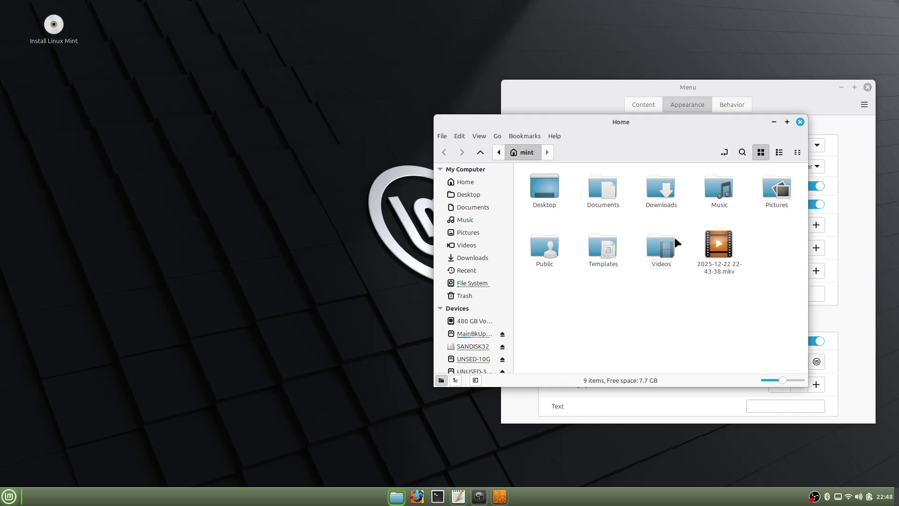
{"action": "double_click", "coordinate": [549, 251]}
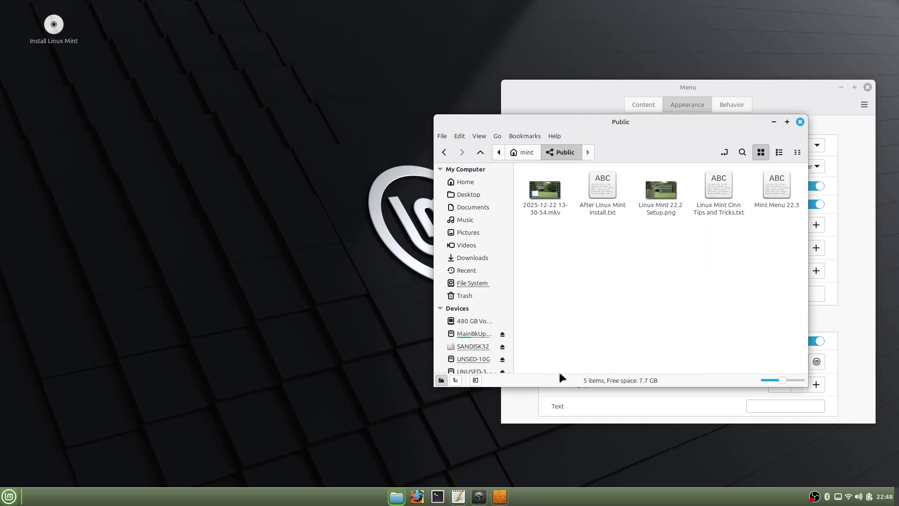
{"action": "double_click", "coordinate": [667, 194]}
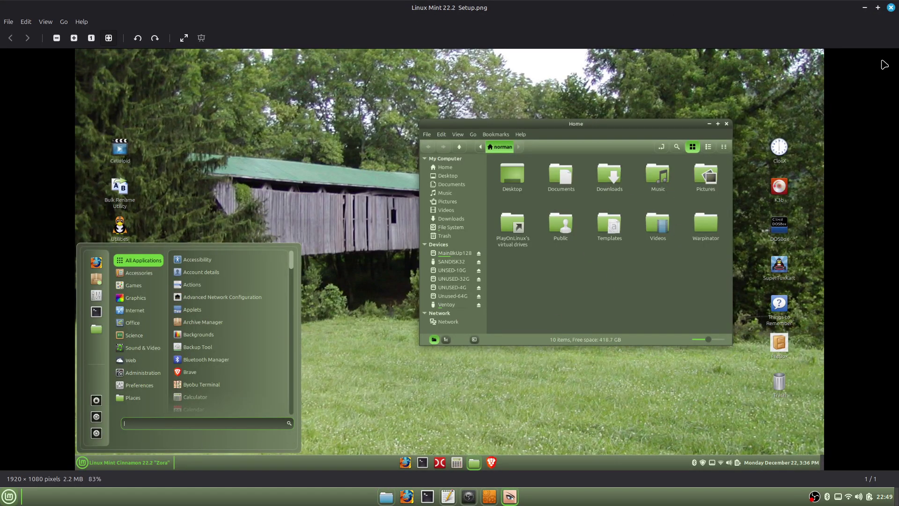
{"action": "left_click", "coordinate": [891, 8]}
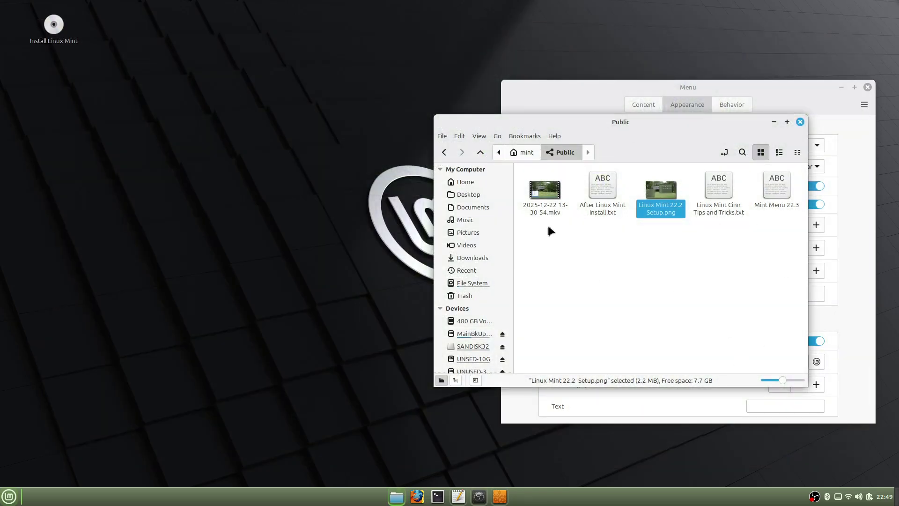
{"action": "double_click", "coordinate": [546, 191]}
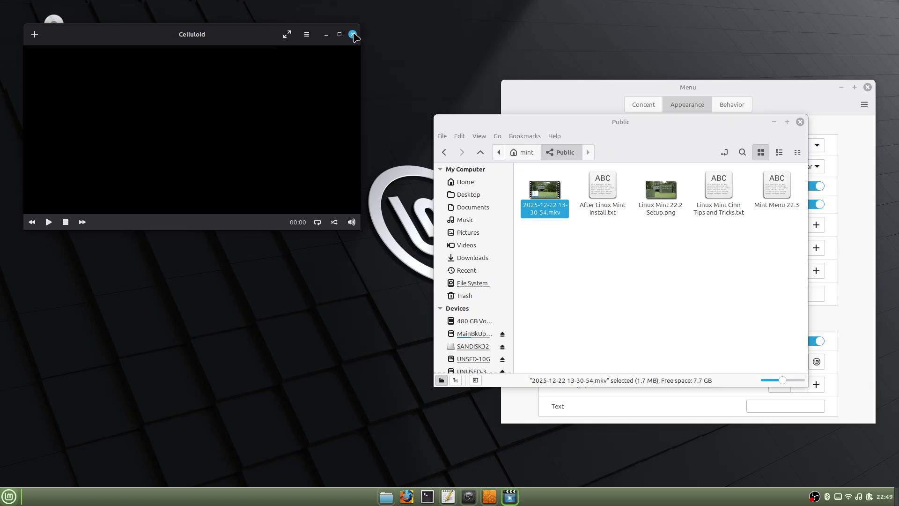
{"action": "left_click", "coordinate": [353, 34]}
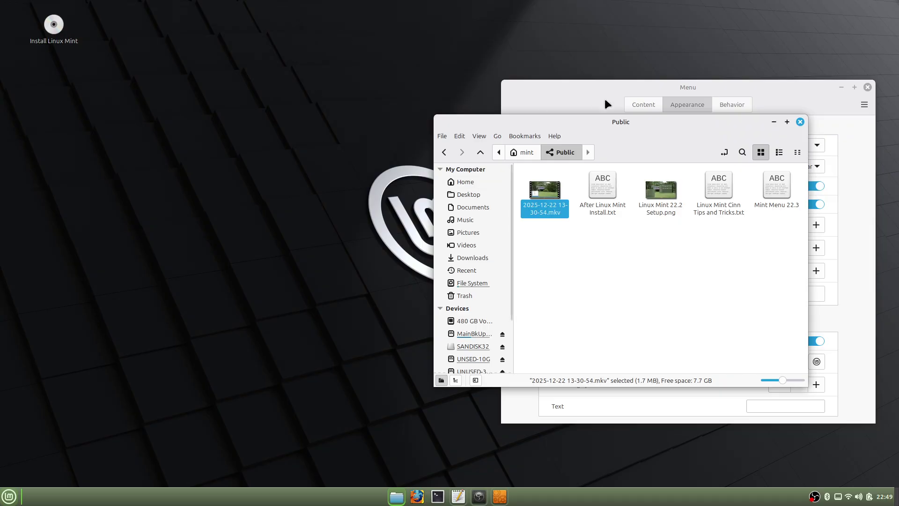
{"action": "left_click_drag", "start_coordinate": [667, 130], "coordinate": [523, 96]}
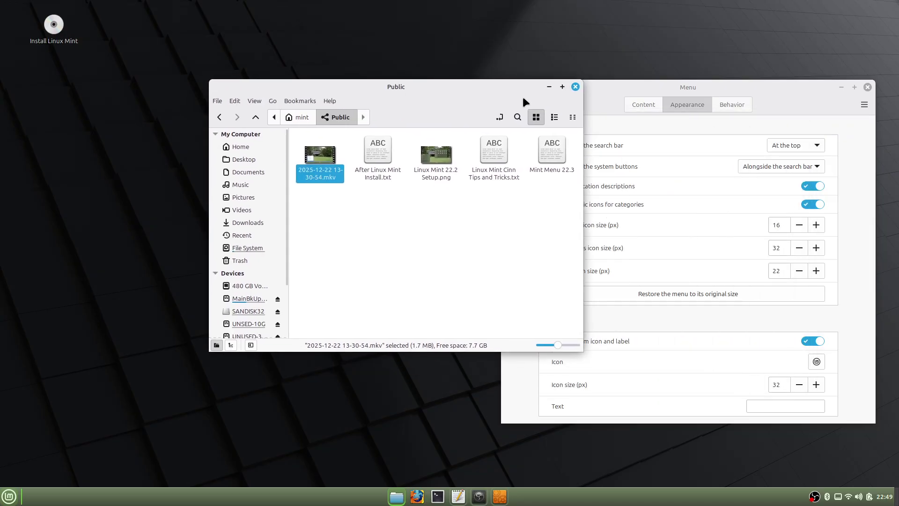
{"action": "left_click", "coordinate": [575, 84]}
List all applications in the application menu and open another configuration window for the menu.
{"action": "left_click", "coordinate": [8, 496]}
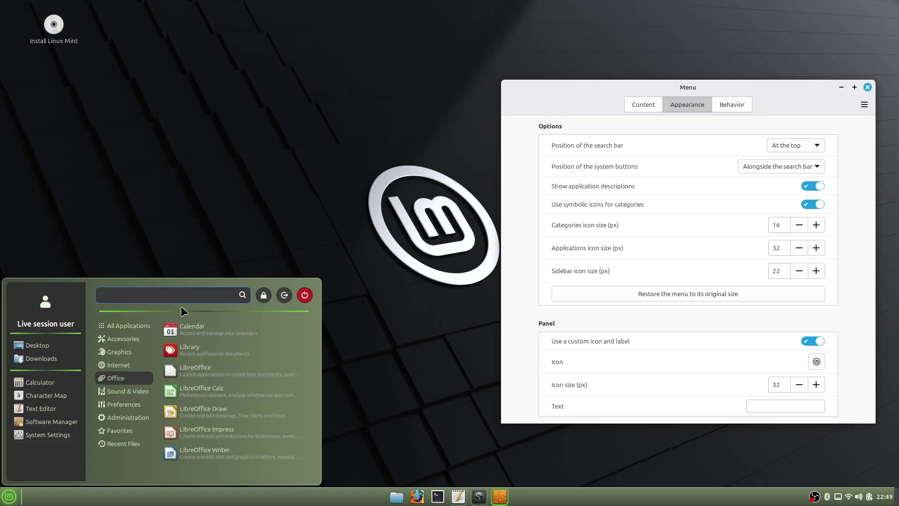
{"action": "left_click", "coordinate": [131, 327]}
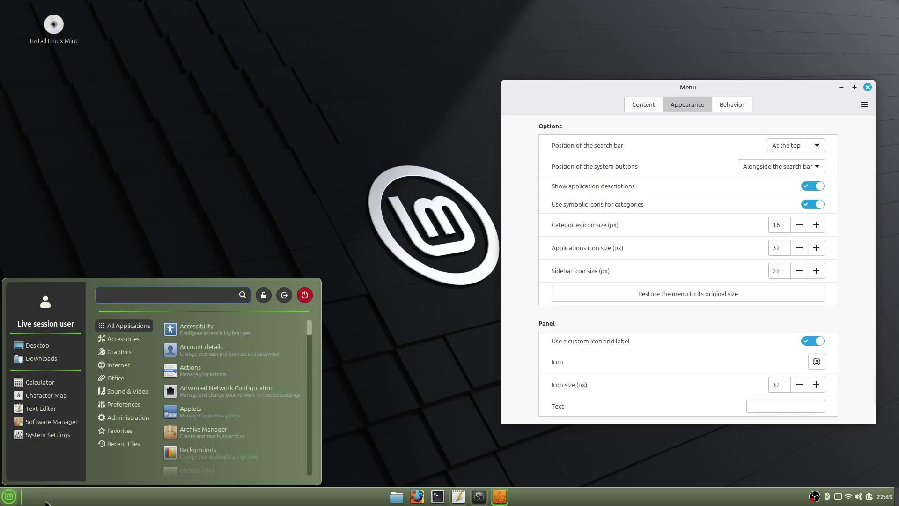
{"action": "right_click", "coordinate": [10, 496]}
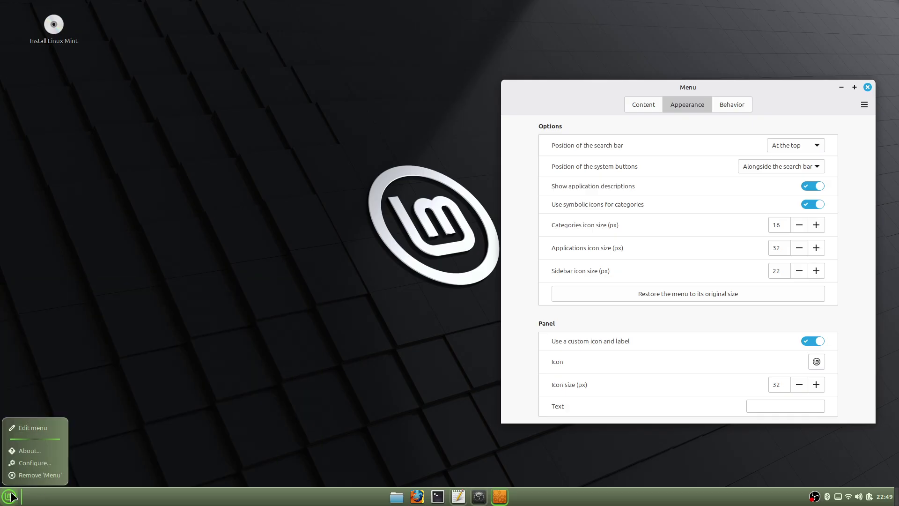
{"action": "left_click", "coordinate": [32, 464]}
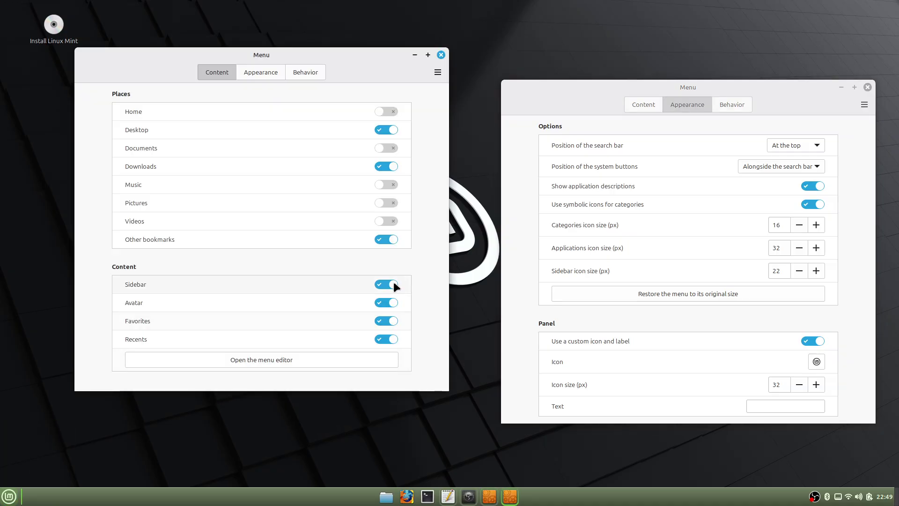
Set the position of the search bar to At the bottom, move the configuration window aside and check the layout in the application menu.
{"action": "left_click", "coordinate": [261, 71]}
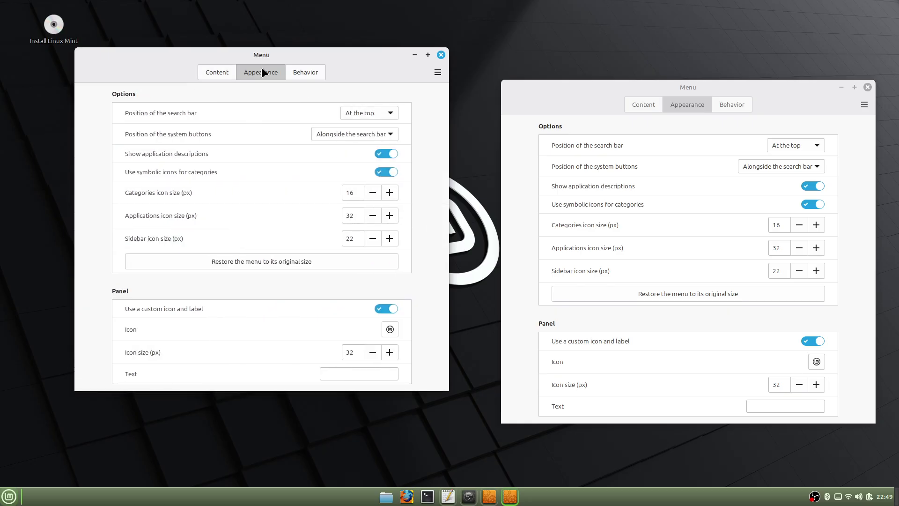
{"action": "left_click", "coordinate": [392, 114]}
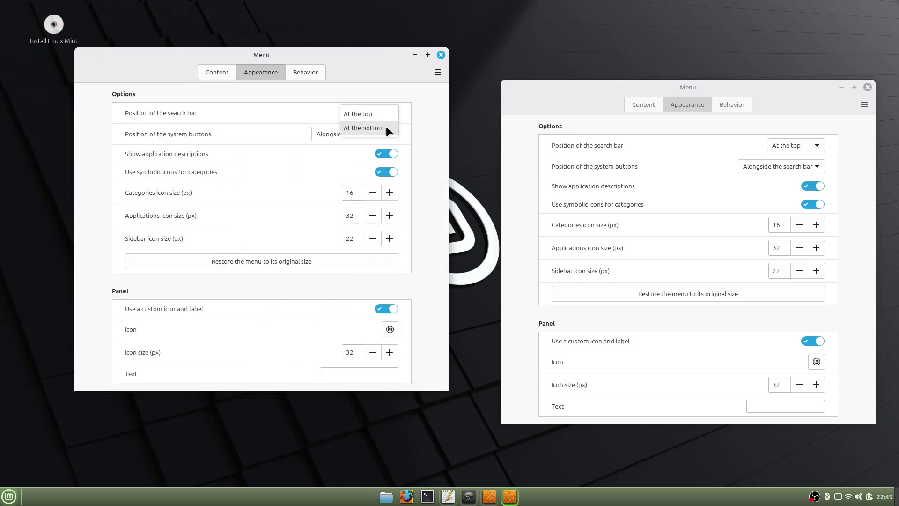
{"action": "left_click", "coordinate": [386, 127]}
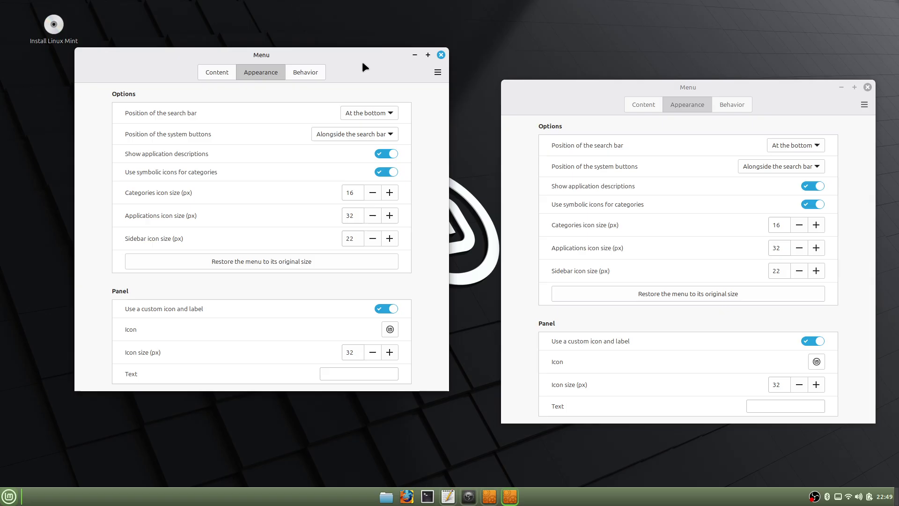
{"action": "left_click_drag", "start_coordinate": [363, 62], "coordinate": [658, 86]}
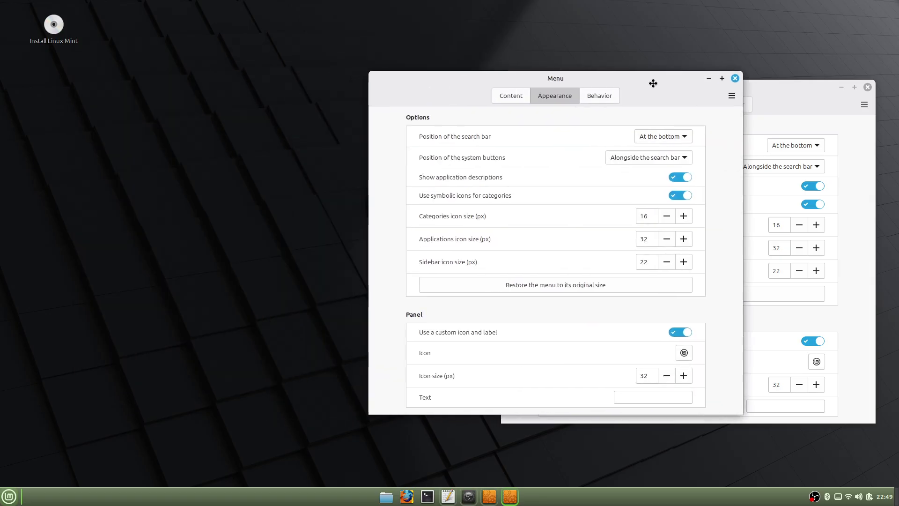
{"action": "left_click", "coordinate": [9, 496]}
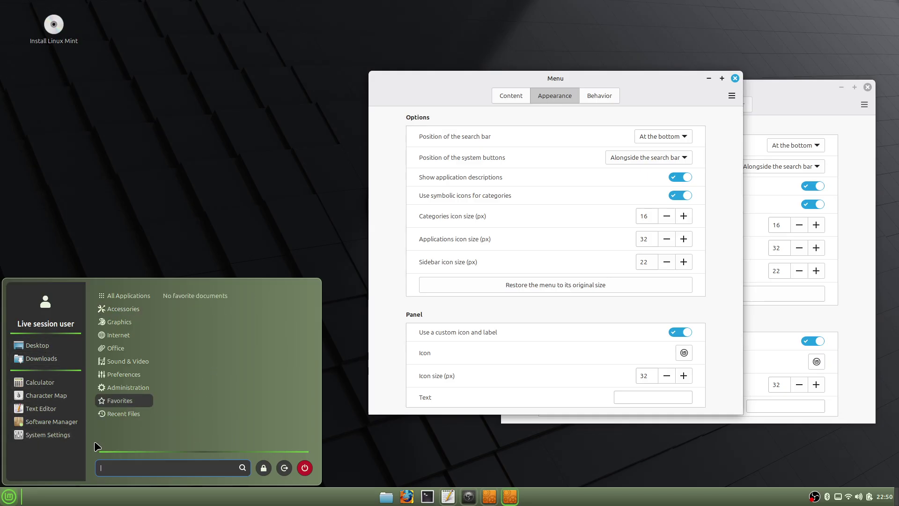
{"action": "left_click", "coordinate": [518, 90]}
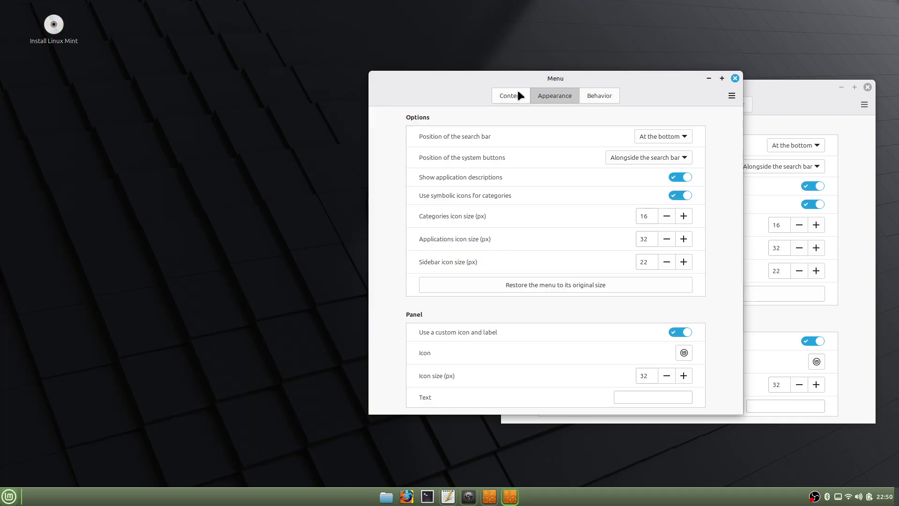
Try the menu without its sidebar, browse its Sound & Video and Recent Files categories, and turn the sidebar back on.
{"action": "left_click", "coordinate": [518, 93]}
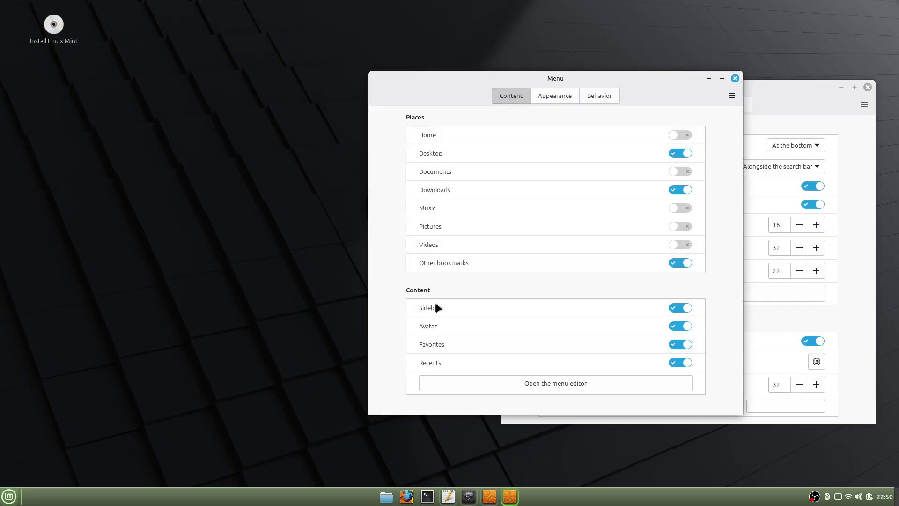
{"action": "left_click", "coordinate": [677, 309]}
{"action": "left_click", "coordinate": [8, 497]}
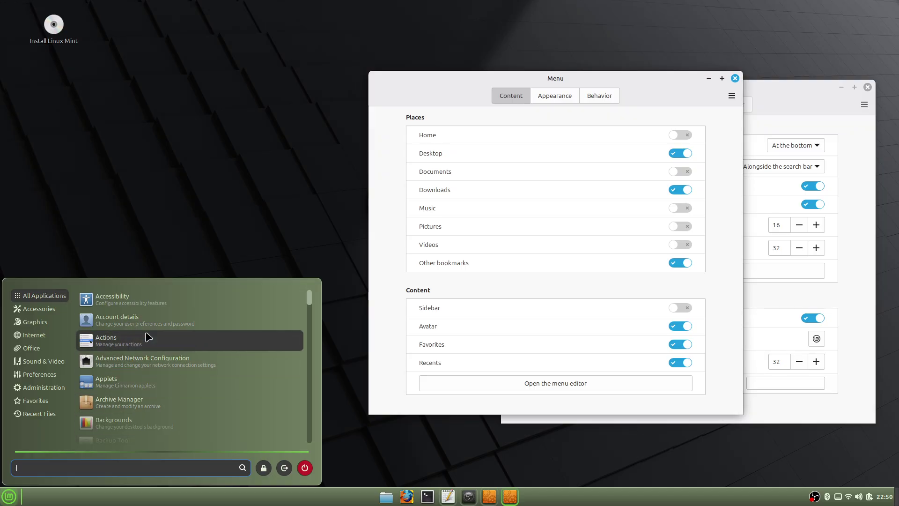
{"action": "mouse_move", "coordinate": [39, 413]}
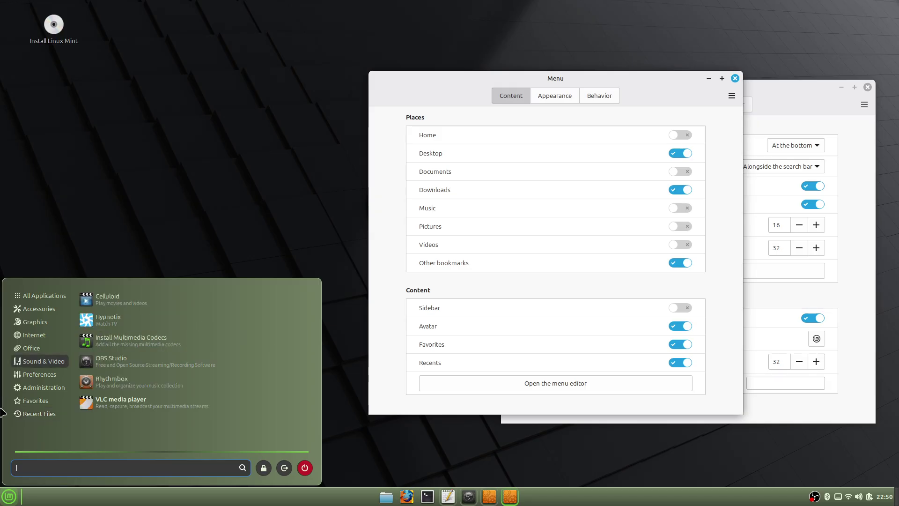
{"action": "mouse_move", "coordinate": [19, 348]}
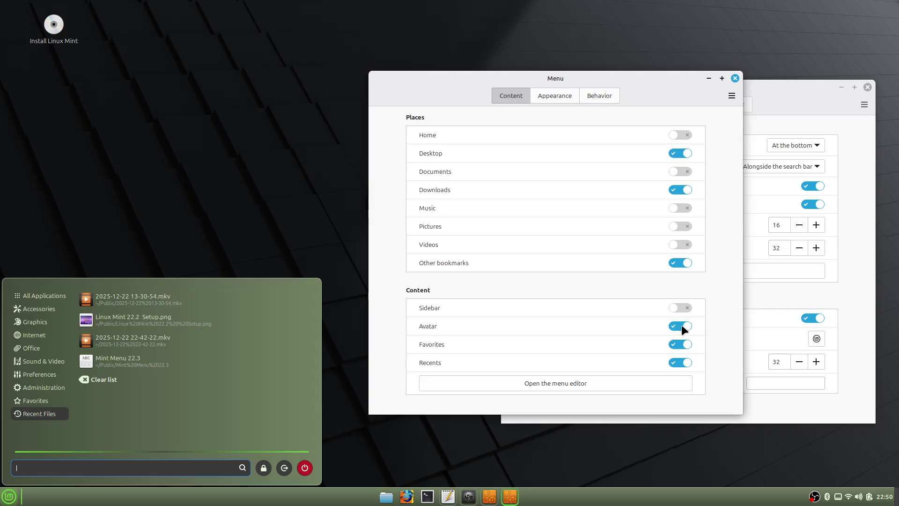
{"action": "left_click", "coordinate": [681, 305]}
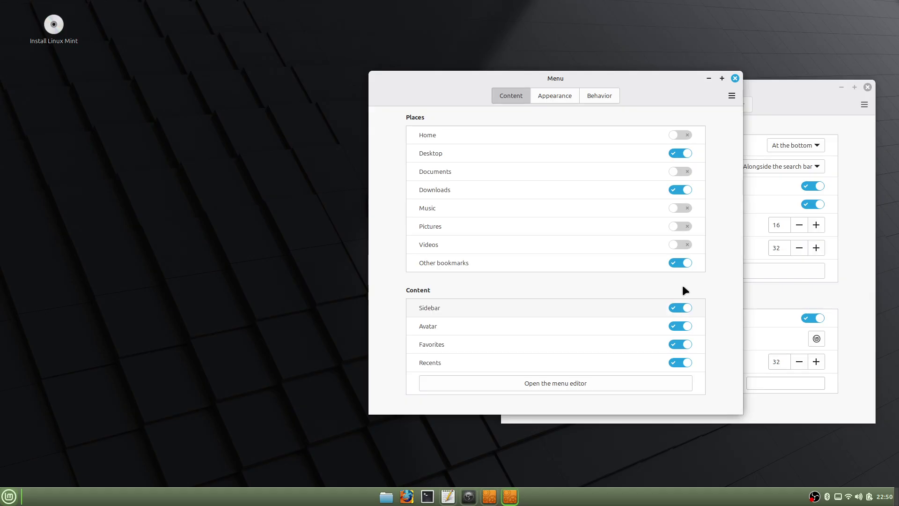
Set the position of the system buttons to In the sidebar and open the application menu to check the layout.
{"action": "left_click", "coordinate": [558, 96]}
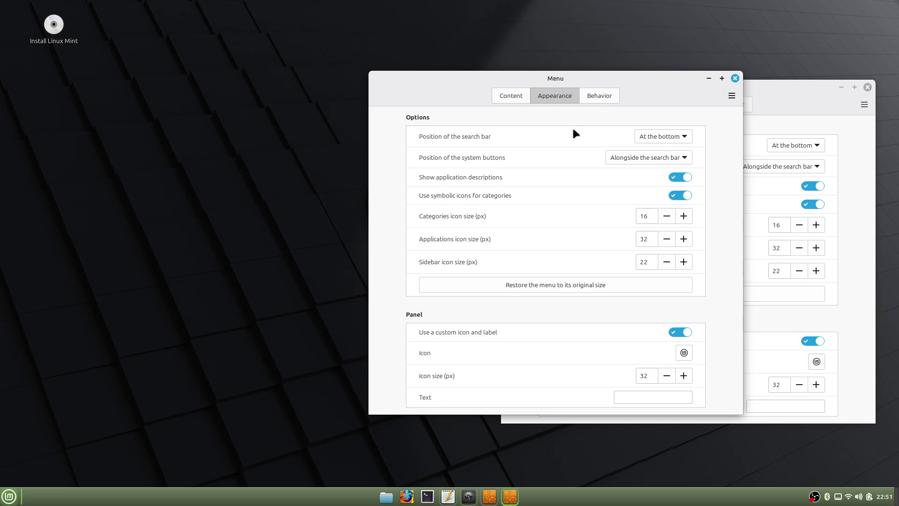
{"action": "left_click", "coordinate": [687, 156]}
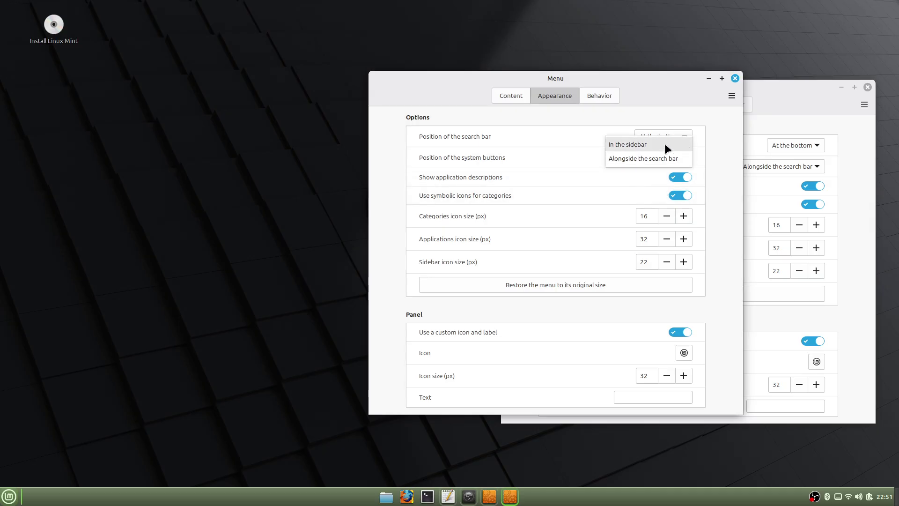
{"action": "left_click", "coordinate": [668, 148]}
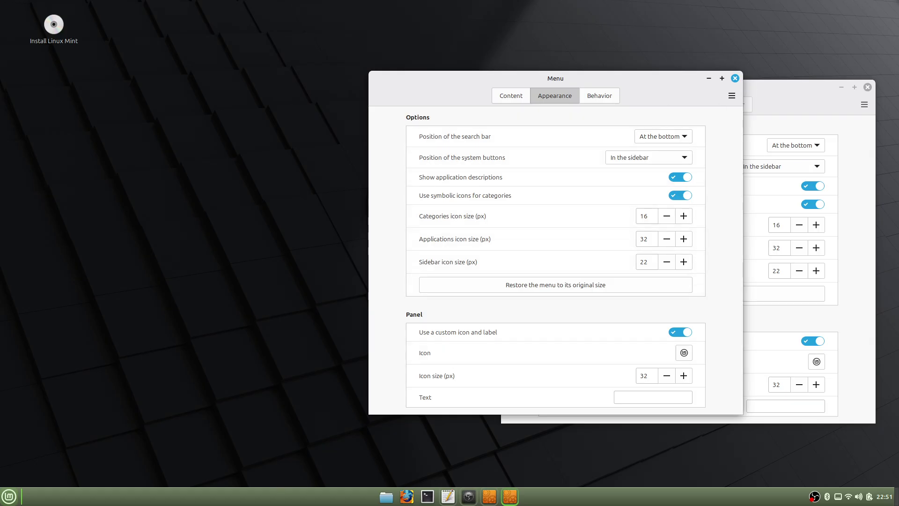
{"action": "left_click", "coordinate": [8, 497]}
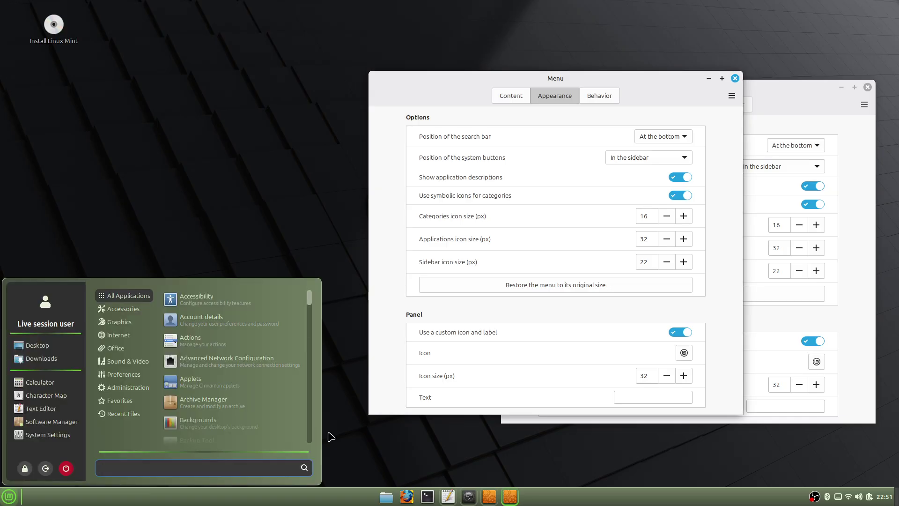
Set the menu's panel text to Linux Mint Cinnamon 22.3 "Zena" and close both configuration windows.
{"action": "left_click", "coordinate": [639, 397]}
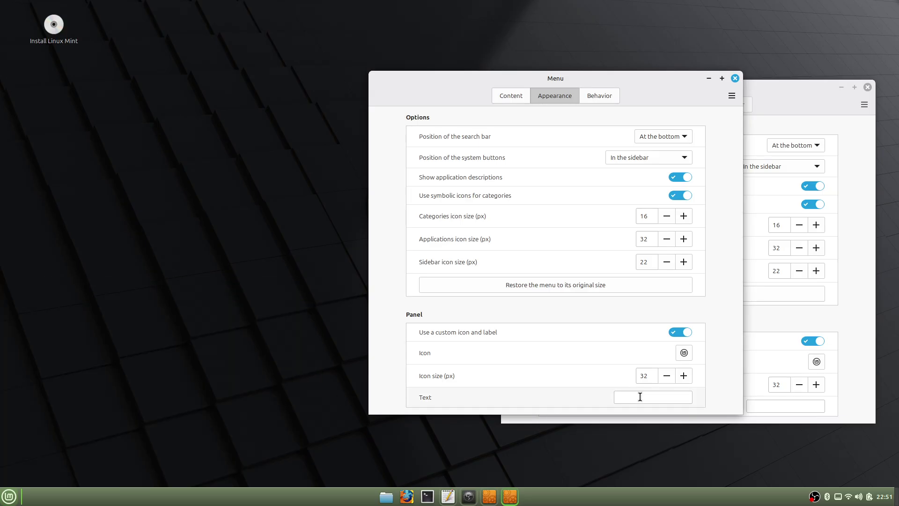
{"action": "left_click", "coordinate": [624, 397]}
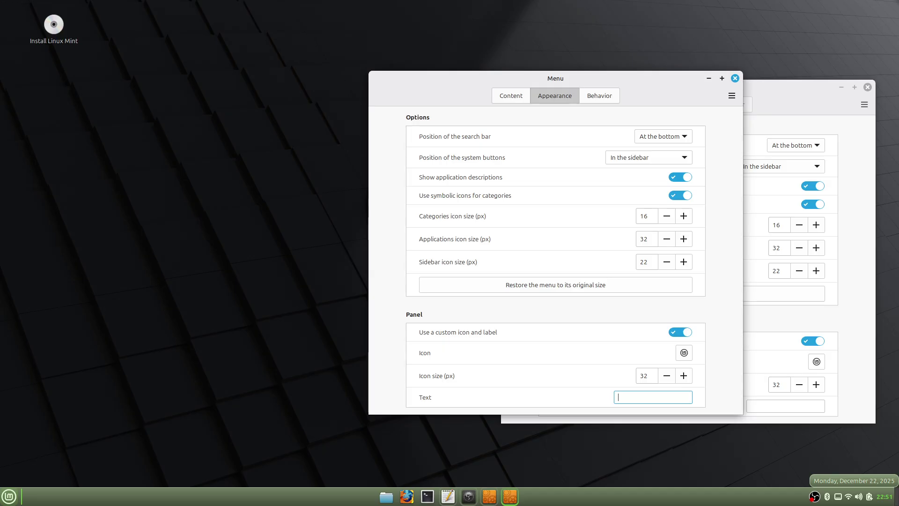
{"action": "type", "text": "Linux Mint"}
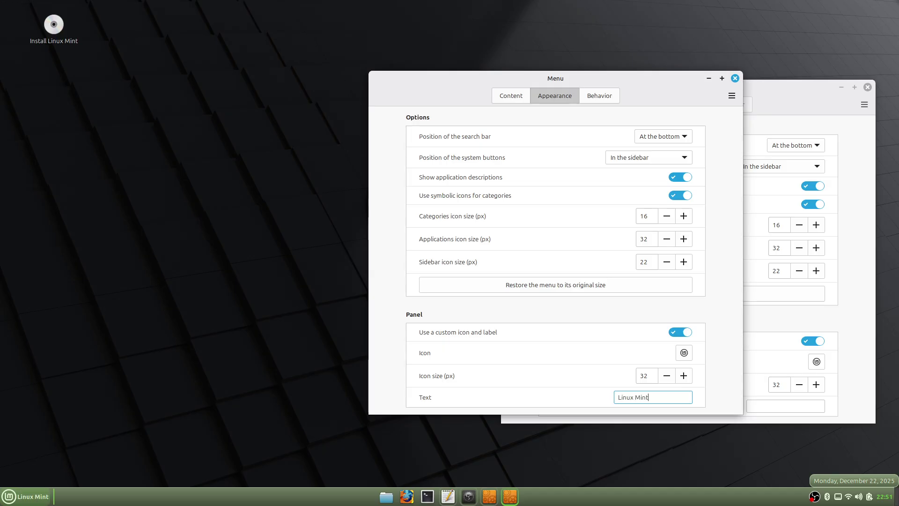
{"action": "type", "text": " Cinnamon"}
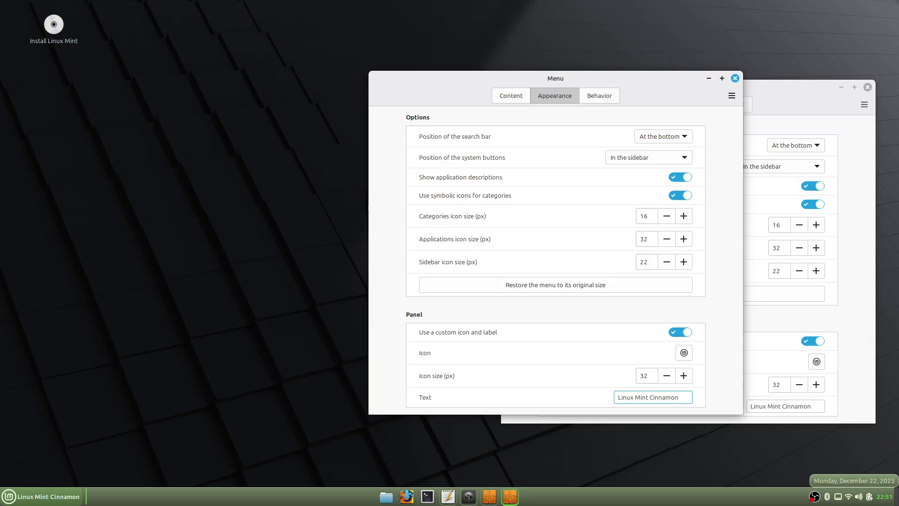
{"action": "type", "text": " 22.3"}
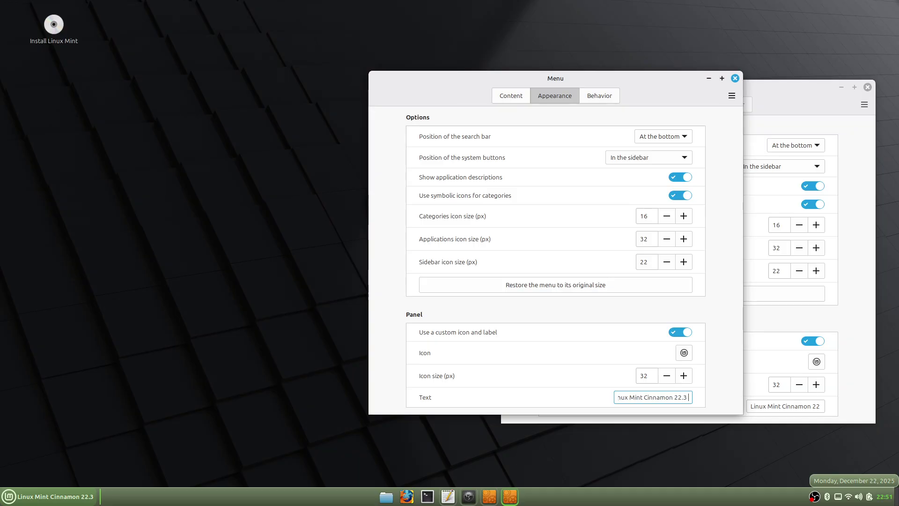
{"action": "type", "text": " \"Zena"}
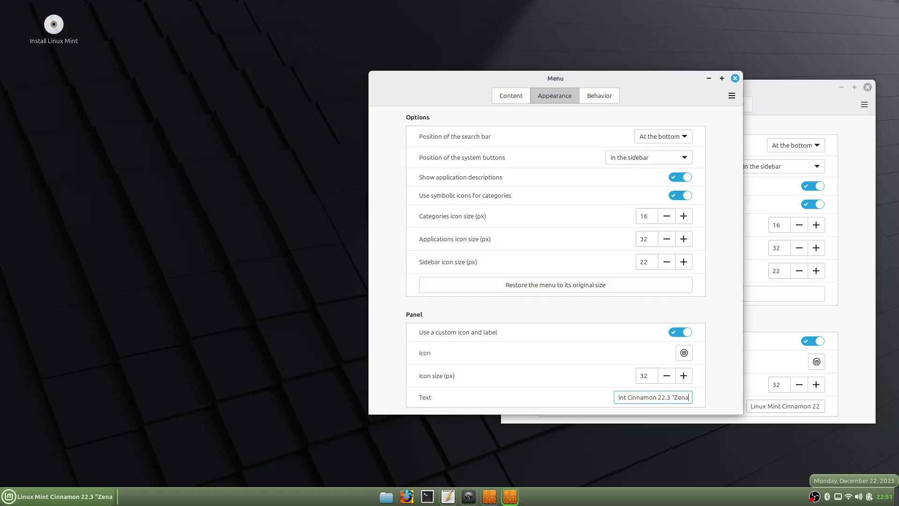
{"action": "type", "text": "\""}
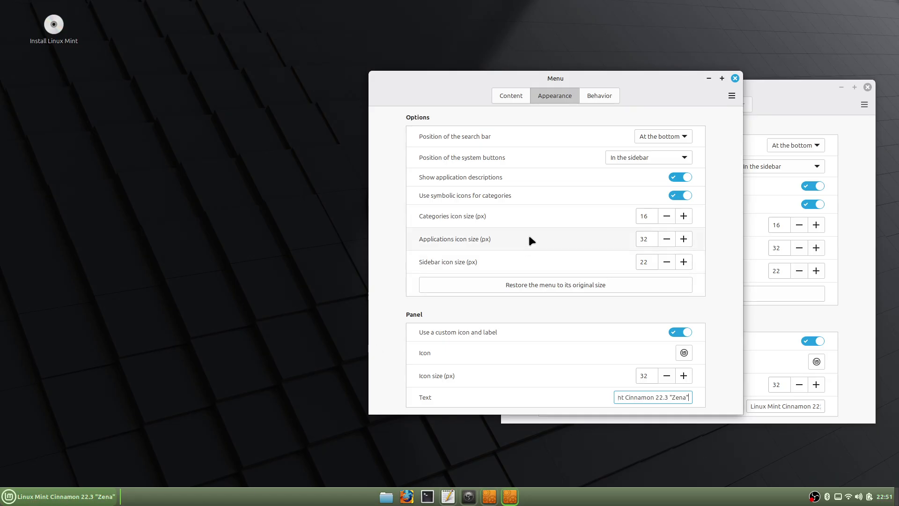
{"action": "left_click", "coordinate": [735, 78]}
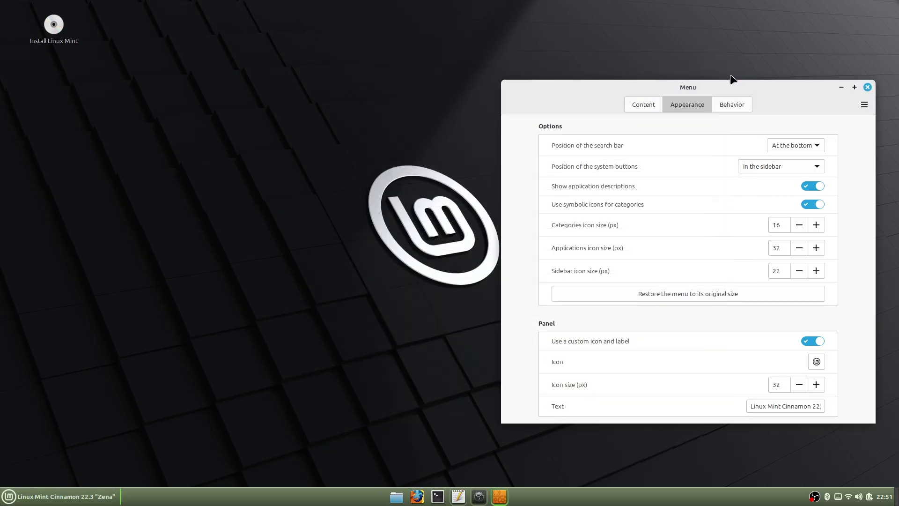
{"action": "left_click", "coordinate": [868, 84]}
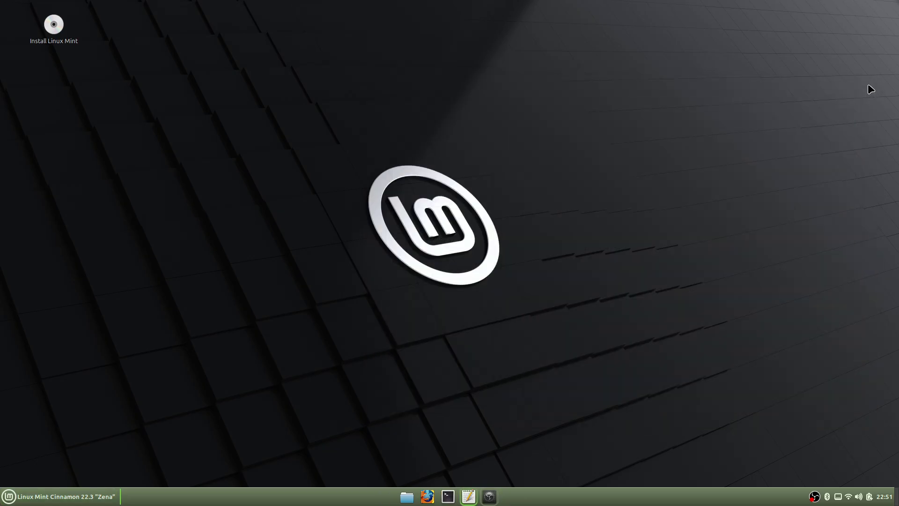
Open the Home folder in the file manager and close it again.
{"action": "left_click", "coordinate": [407, 496]}
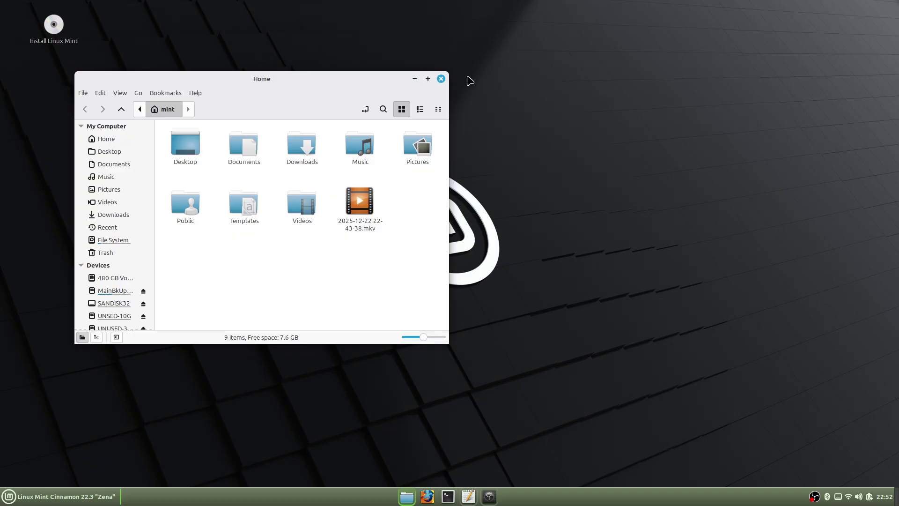
{"action": "left_click", "coordinate": [441, 78]}
Change the desktop background to the green tiled Linux Mint image with the slanted logo and close the background settings.
{"action": "right_click", "coordinate": [575, 98]}
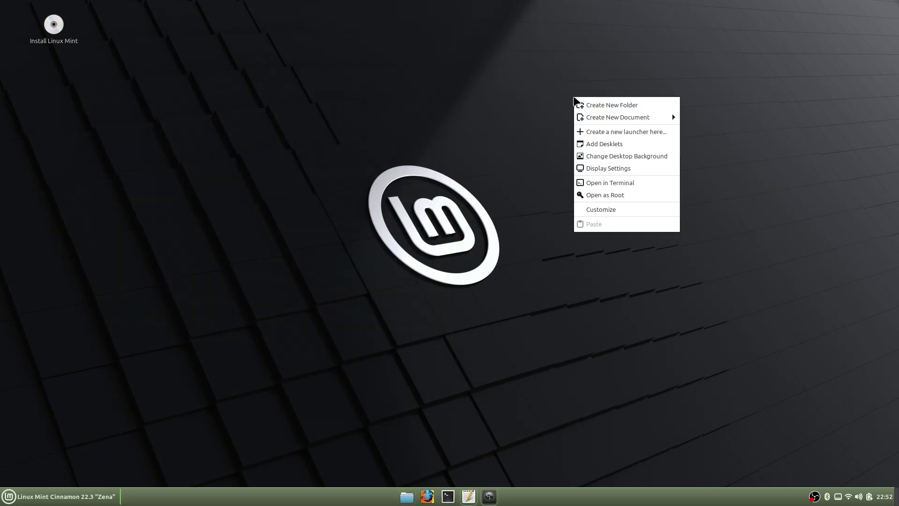
{"action": "left_click", "coordinate": [592, 159]}
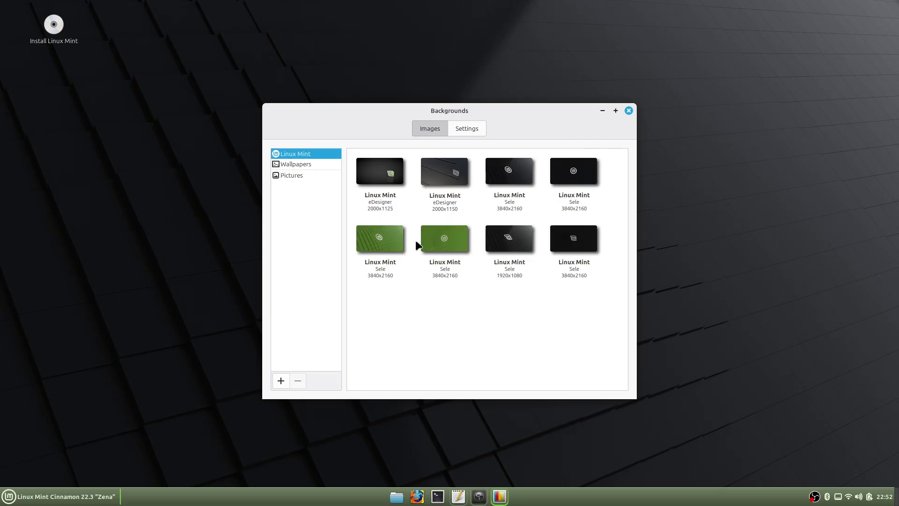
{"action": "left_click", "coordinate": [370, 243]}
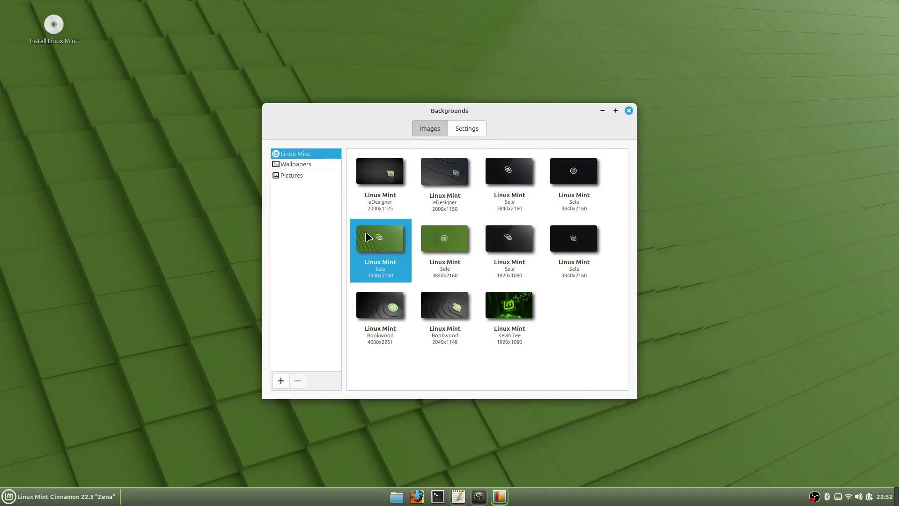
{"action": "left_click", "coordinate": [628, 110]}
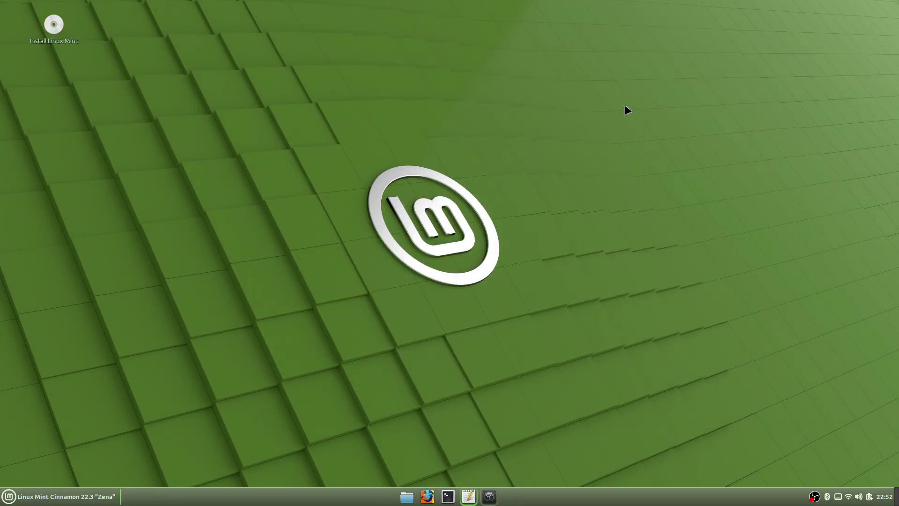
Open the application menu from its labelled panel entry to check the layout and the All Applications list.
{"action": "left_click", "coordinate": [37, 502]}
{"action": "left_click", "coordinate": [394, 411]}
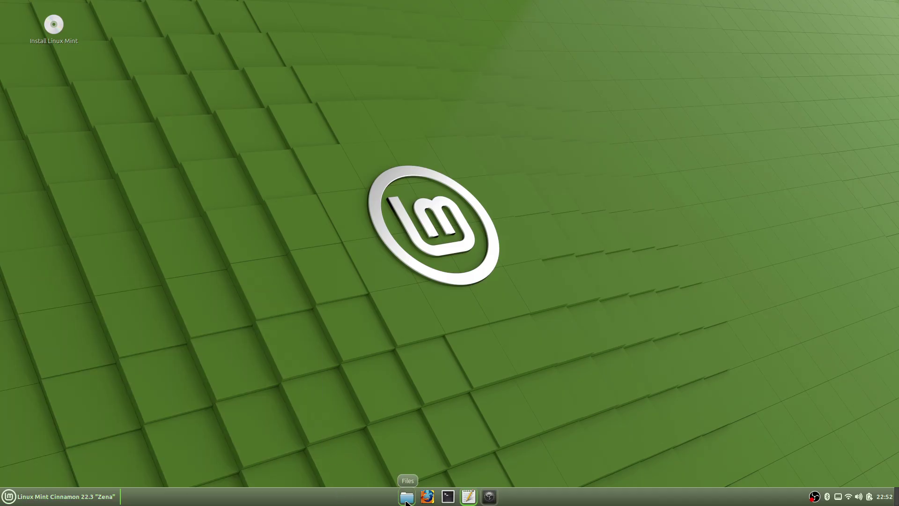
{"action": "left_click", "coordinate": [84, 501]}
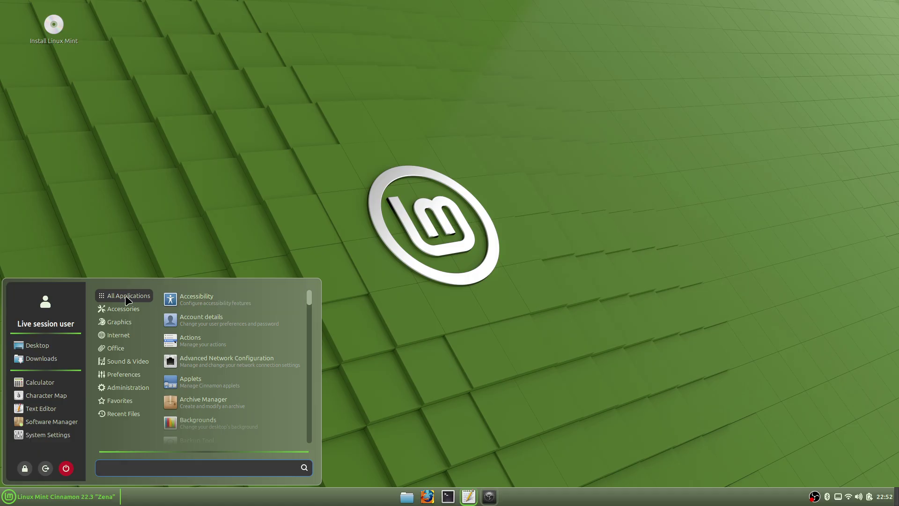
Open the theme settings, try the Mint-Y and Mint-X-Teal icon themes, and settle on Mint-X.
{"action": "left_click", "coordinate": [36, 435]}
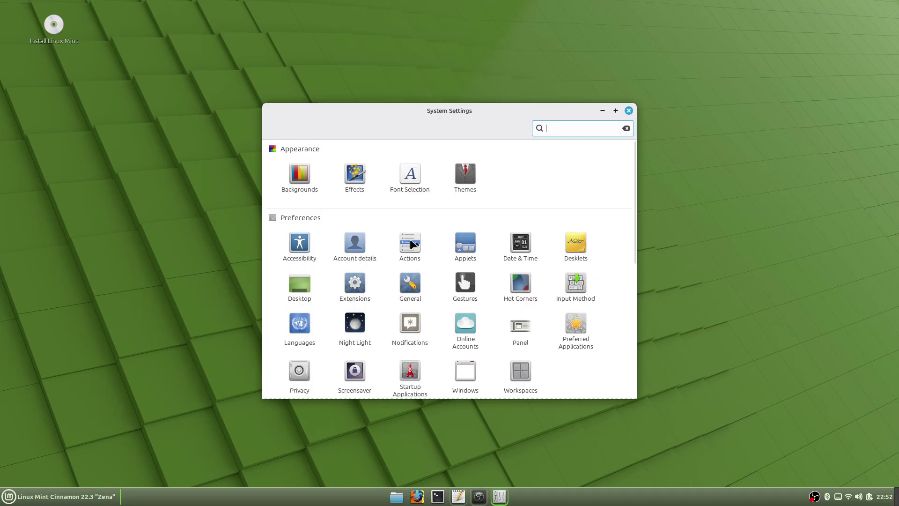
{"action": "left_click", "coordinate": [468, 174]}
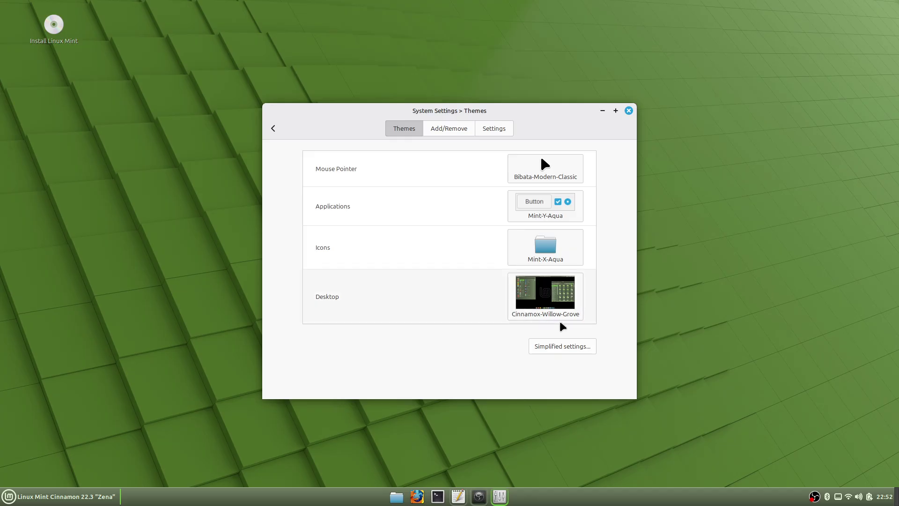
{"action": "left_click", "coordinate": [547, 252]}
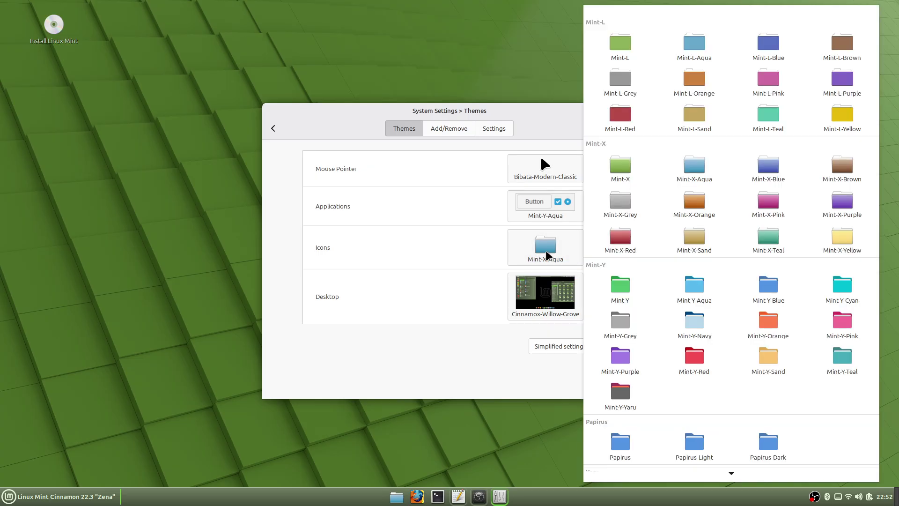
{"action": "left_click", "coordinate": [621, 295]}
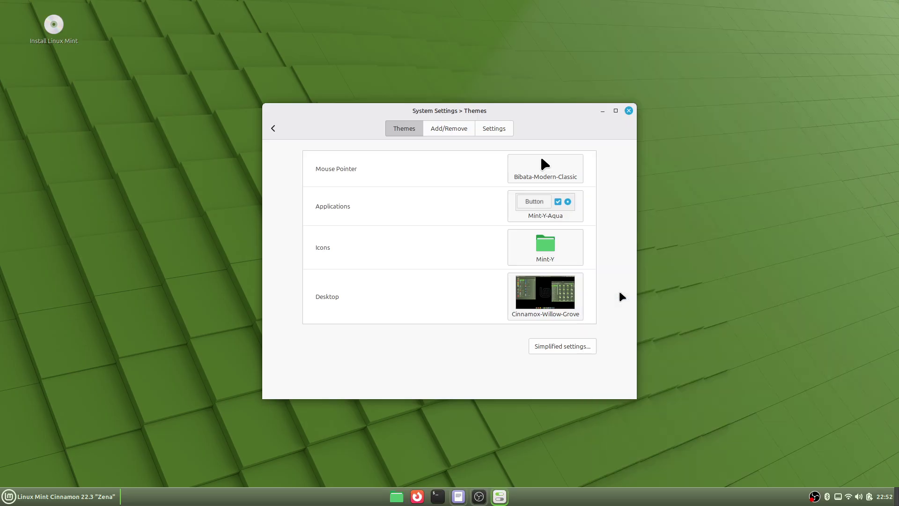
{"action": "left_click", "coordinate": [555, 252]}
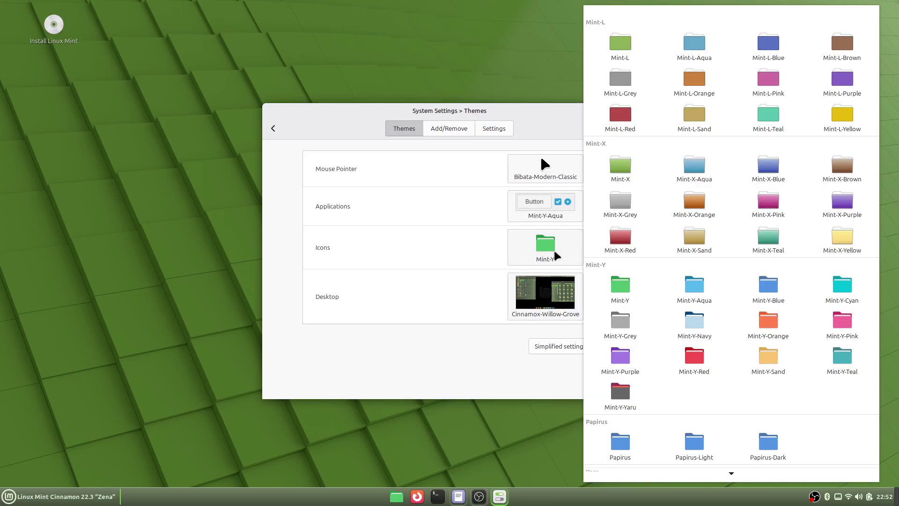
{"action": "left_click", "coordinate": [775, 245]}
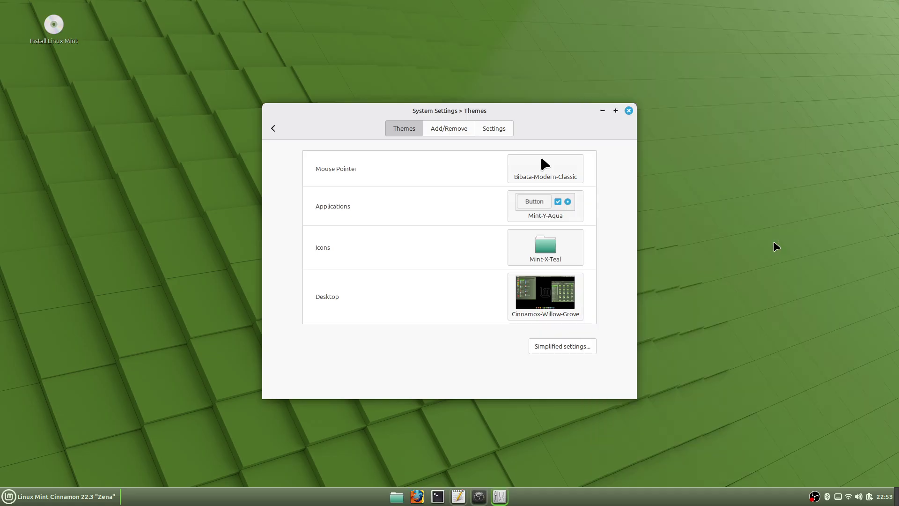
{"action": "left_click", "coordinate": [568, 252]}
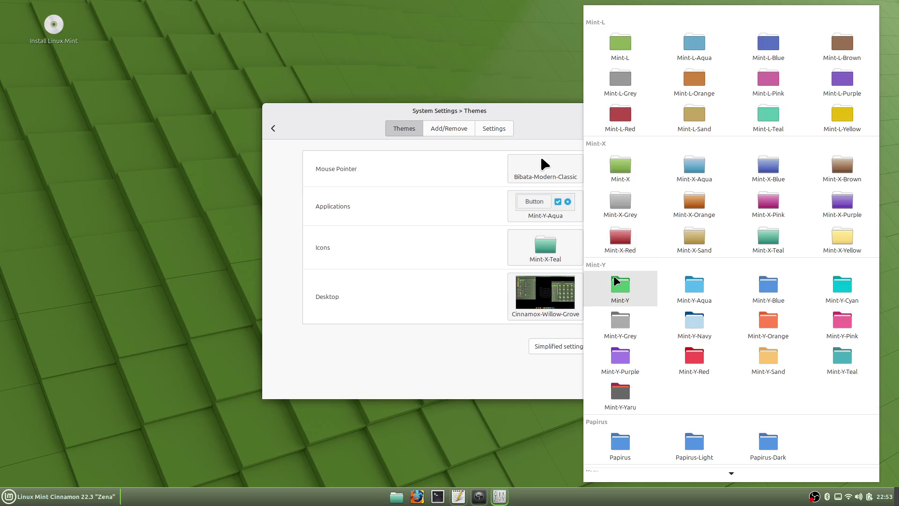
{"action": "left_click", "coordinate": [619, 171]}
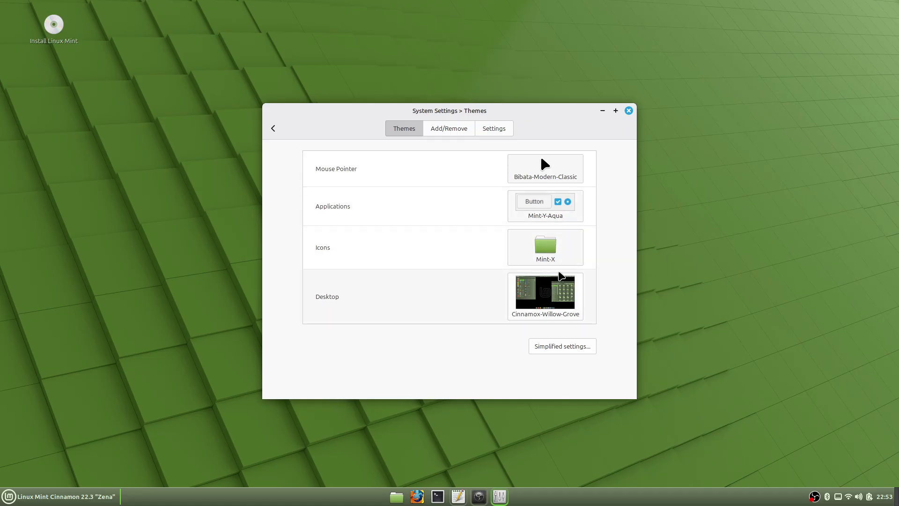
Set the applications theme to Cinnamox-Willow-Grove and close the system settings.
{"action": "left_click", "coordinate": [549, 208]}
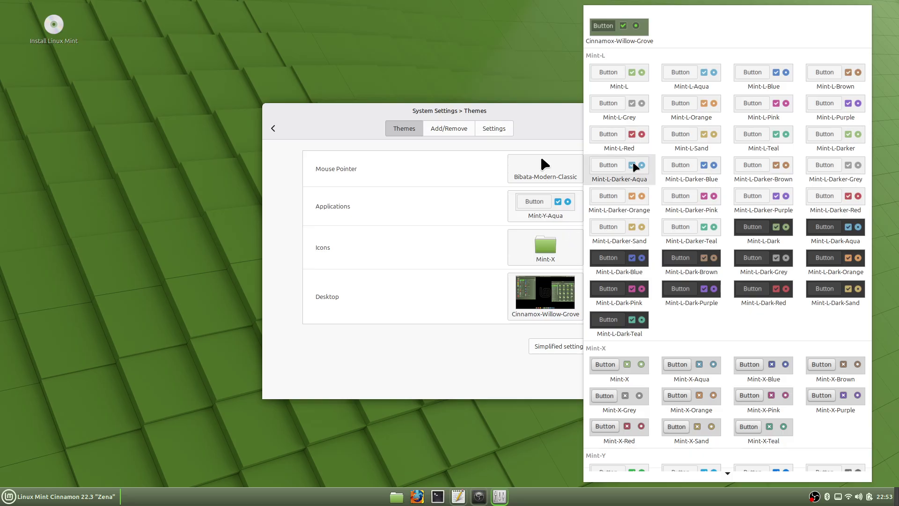
{"action": "left_click", "coordinate": [627, 29]}
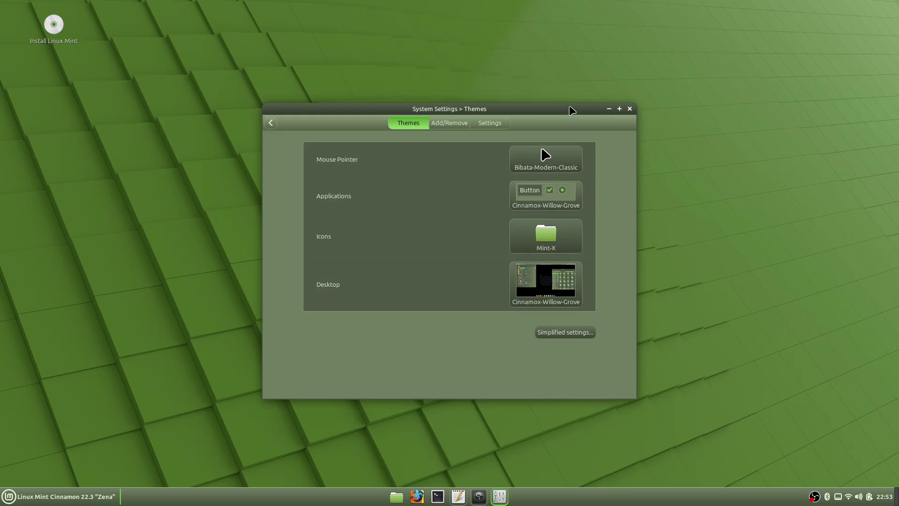
{"action": "left_click_drag", "start_coordinate": [568, 109], "coordinate": [480, 84]}
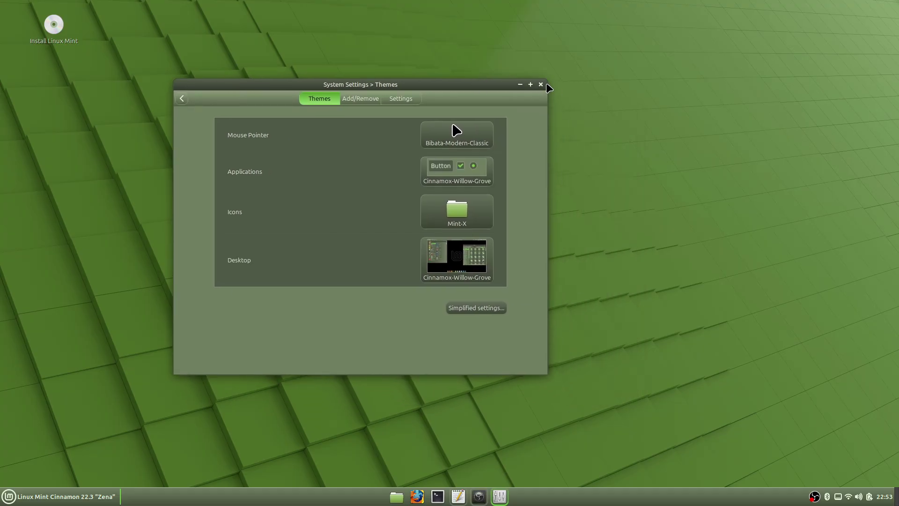
{"action": "left_click", "coordinate": [541, 83]}
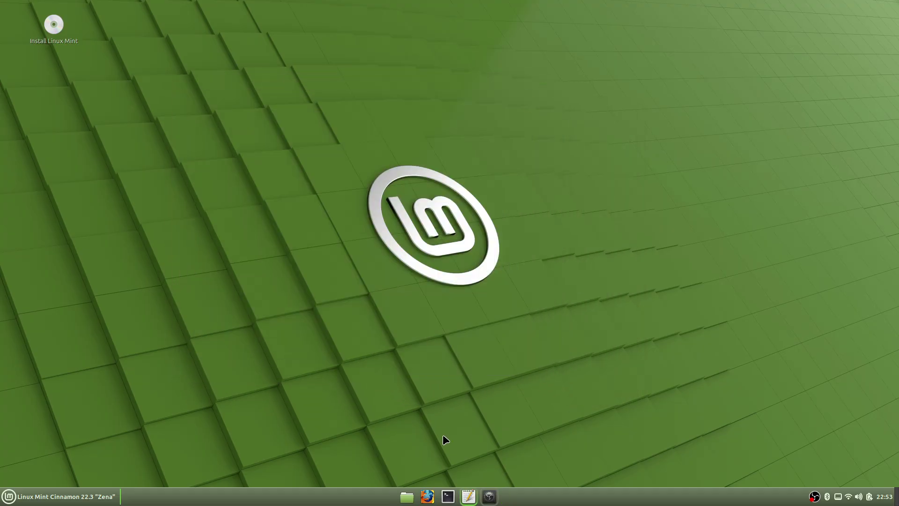
Open the Public folder from Home in the file manager, show it in list view and select the Linux Mint 22.2 Setup.png file.
{"action": "left_click", "coordinate": [408, 497]}
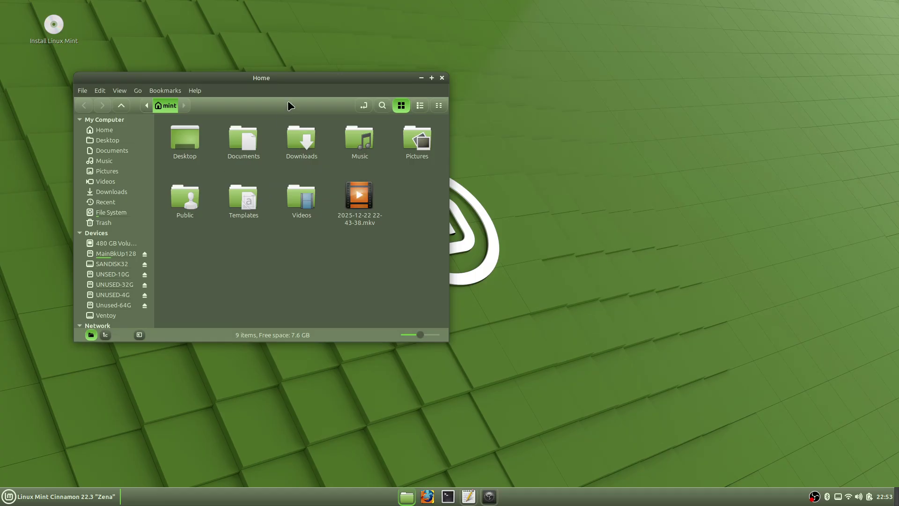
{"action": "left_click_drag", "start_coordinate": [296, 77], "coordinate": [687, 79]}
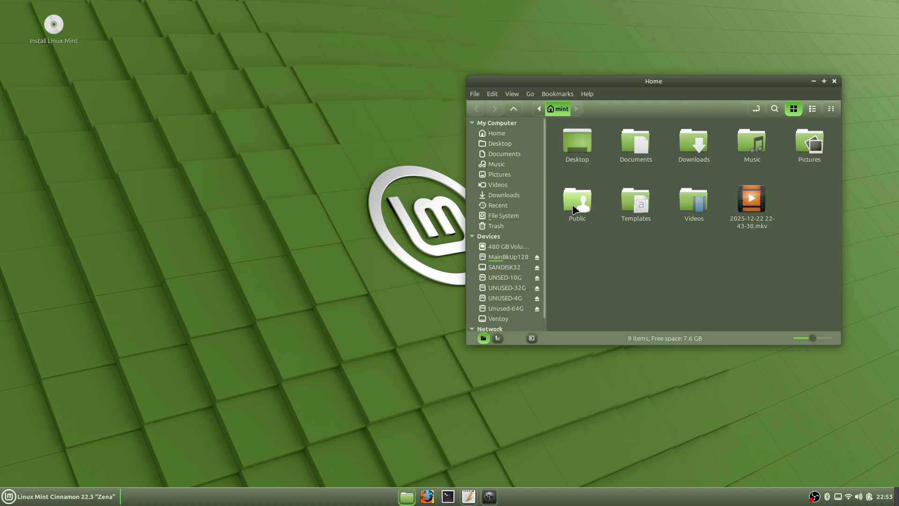
{"action": "double_click", "coordinate": [572, 206]}
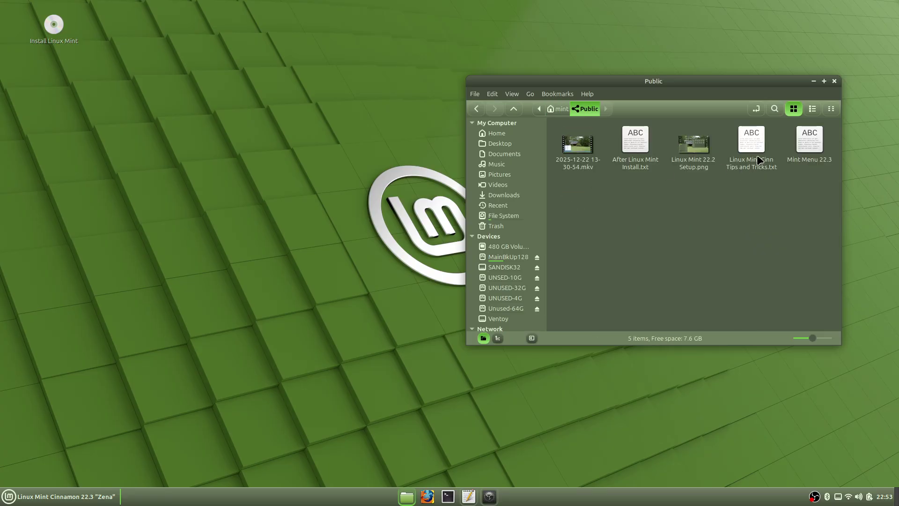
{"action": "left_click", "coordinate": [812, 111]}
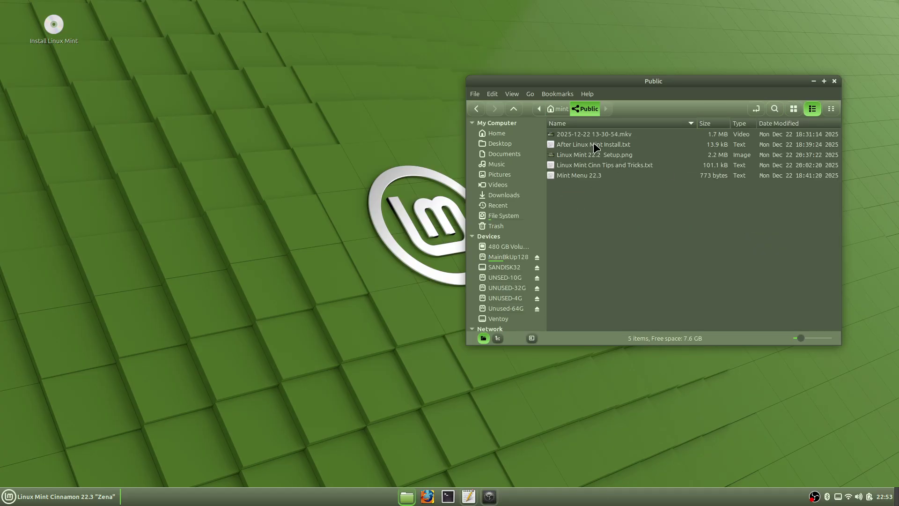
{"action": "left_click", "coordinate": [608, 136]}
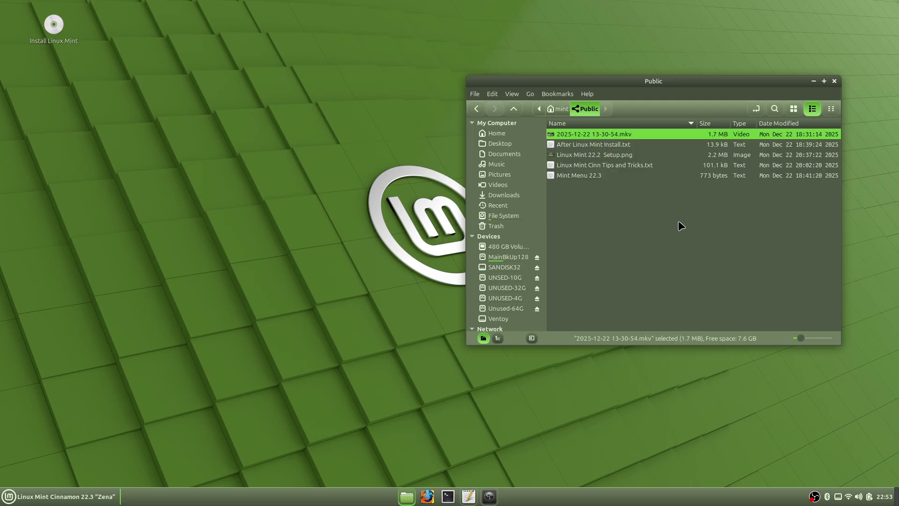
{"action": "key", "text": "Down"}
{"action": "key", "text": "Down"}
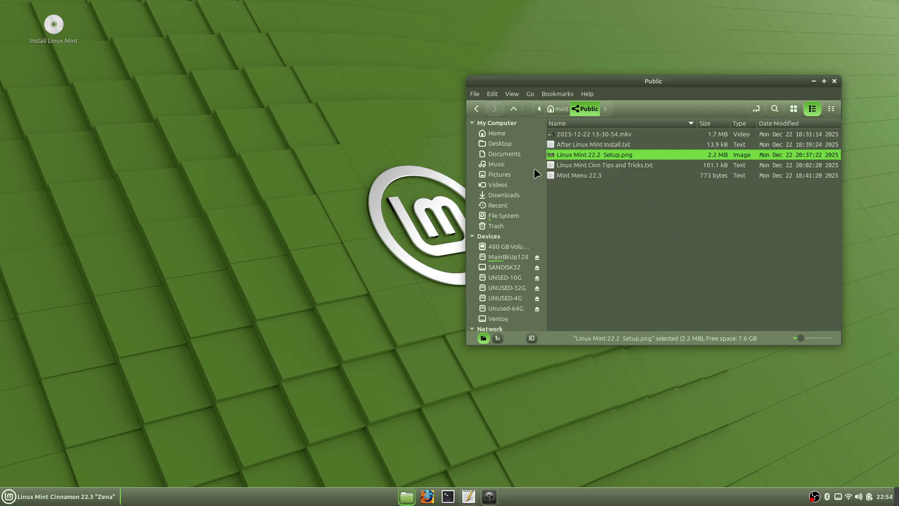
Switch the Documents folder to list view and return through Home to the Public folder.
{"action": "left_click", "coordinate": [487, 153]}
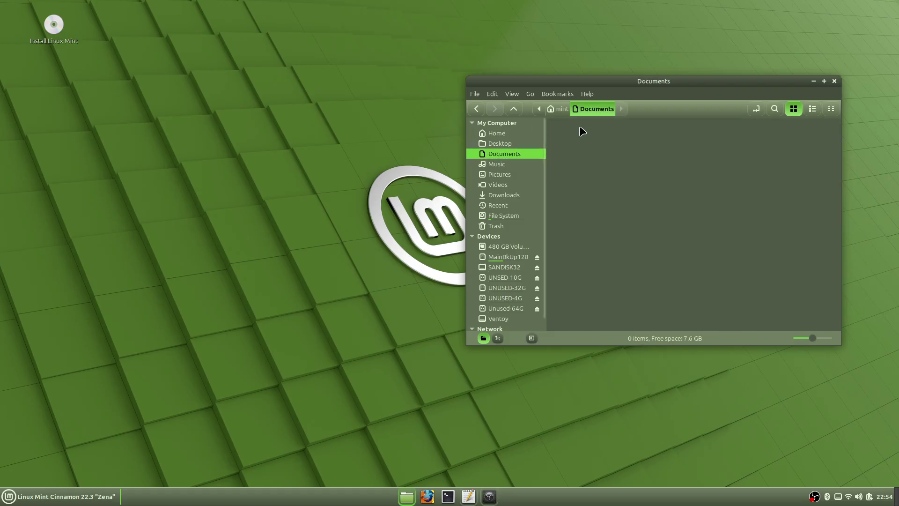
{"action": "left_click", "coordinate": [812, 108]}
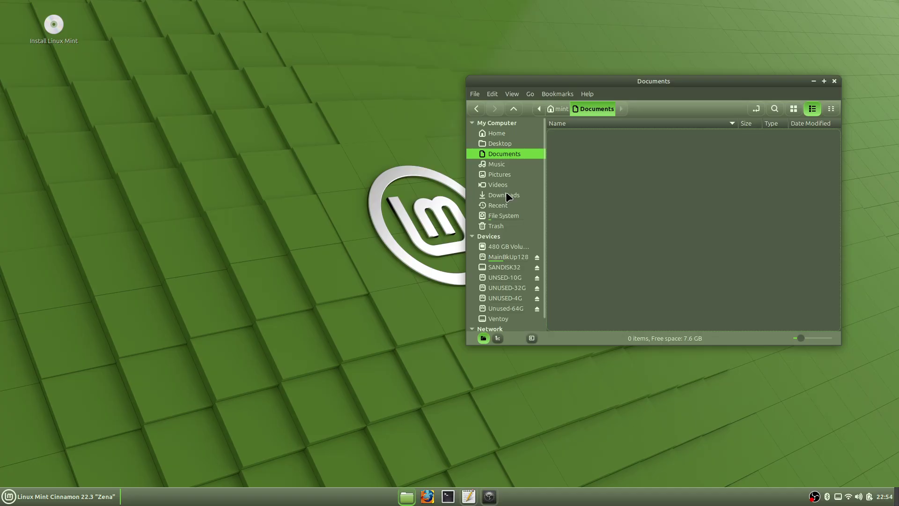
{"action": "left_click", "coordinate": [499, 133]}
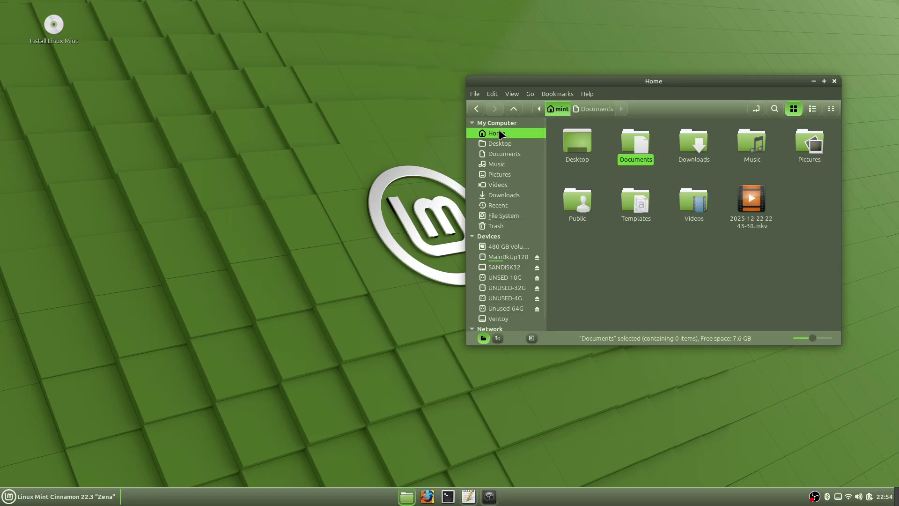
{"action": "double_click", "coordinate": [572, 201]}
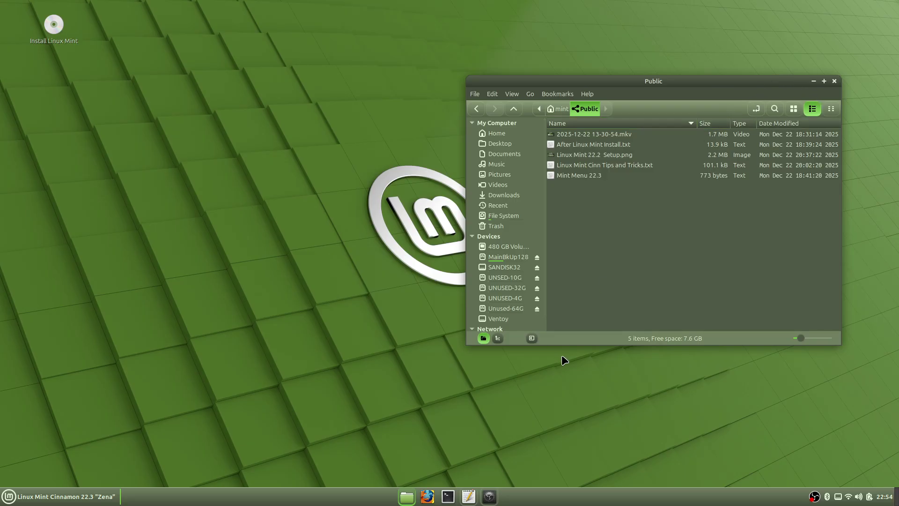
Open a second file manager window at Home and arrange it side by side with the Public window.
{"action": "mouse_move", "coordinate": [406, 503]}
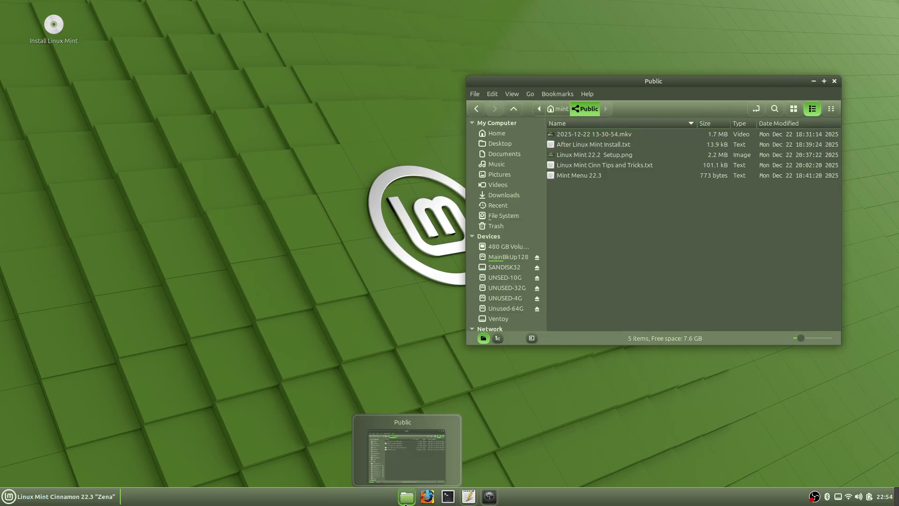
{"action": "middle_click", "coordinate": [406, 503]}
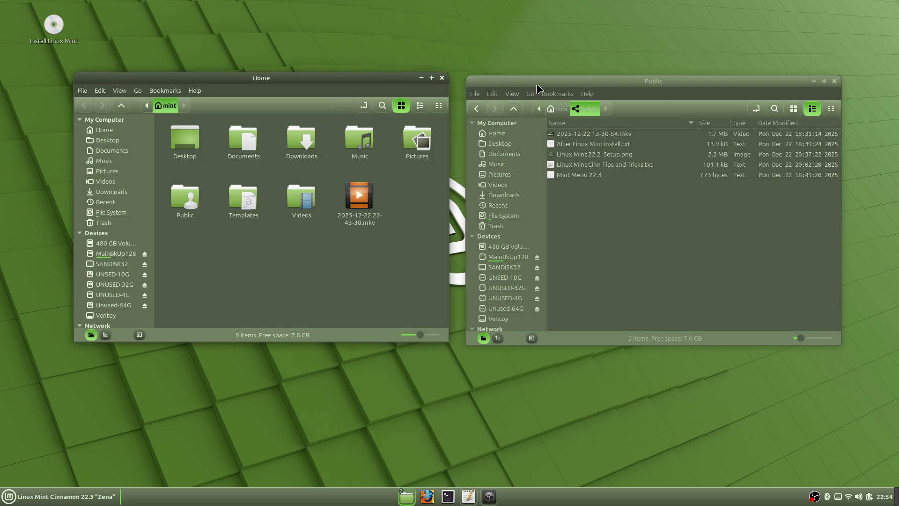
{"action": "left_click_drag", "start_coordinate": [548, 84], "coordinate": [574, 29]}
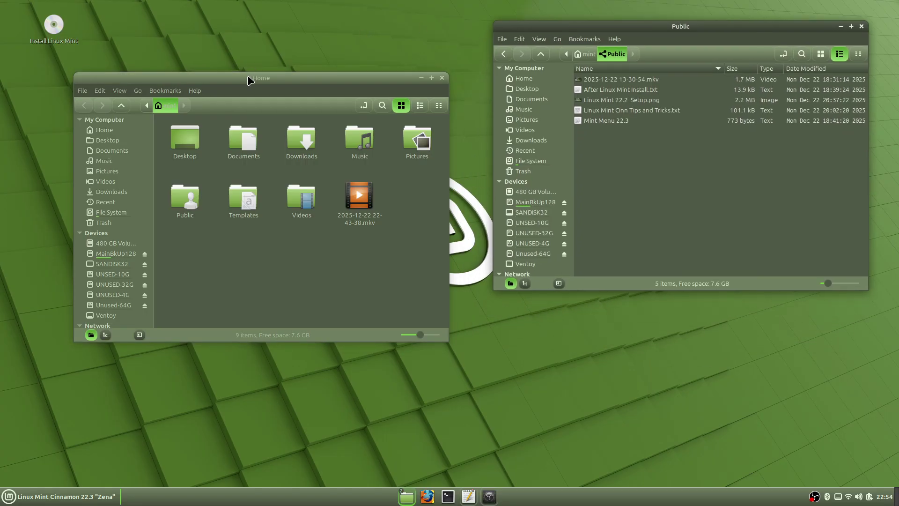
{"action": "left_click_drag", "start_coordinate": [248, 83], "coordinate": [263, 30]}
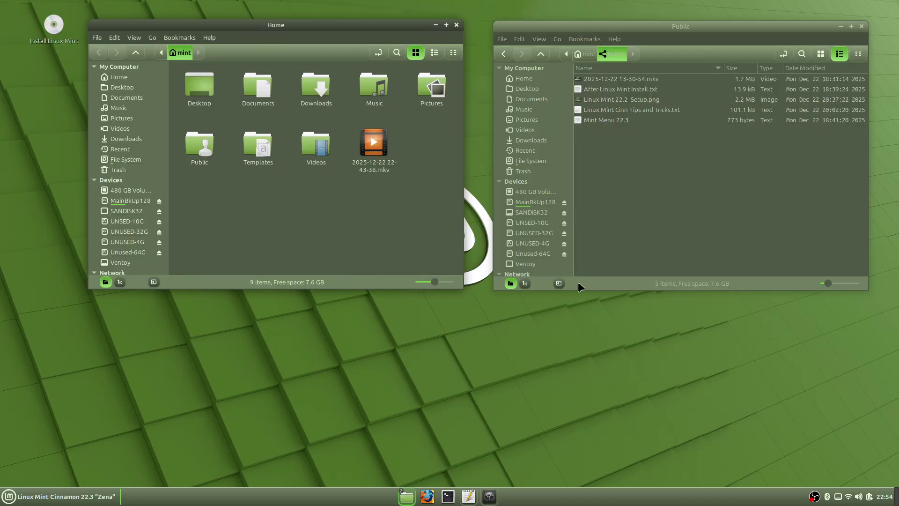
{"action": "left_click_drag", "start_coordinate": [705, 29], "coordinate": [711, 25]}
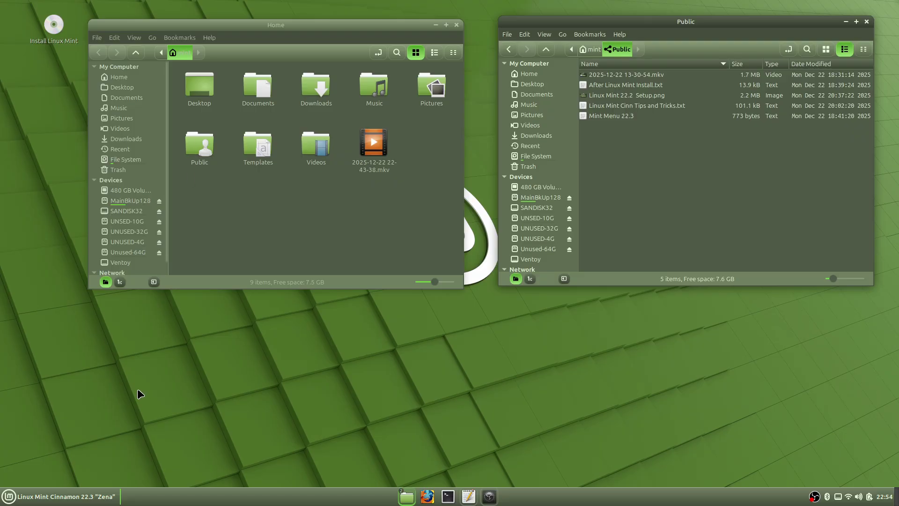
Check the Office category in the application menu, show the Pictures folder, and select Linux Mint Cinn Tips and Tricks.txt in Public.
{"action": "left_click", "coordinate": [71, 501]}
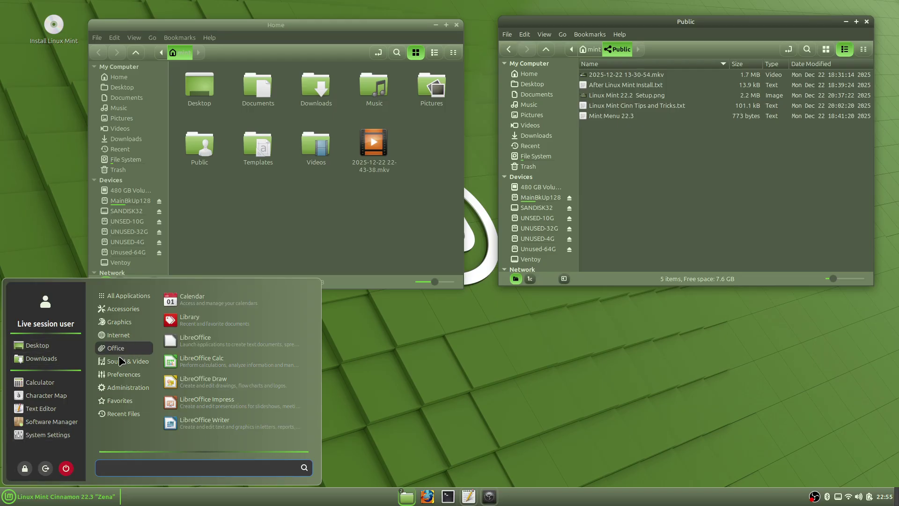
{"action": "left_click", "coordinate": [130, 117]}
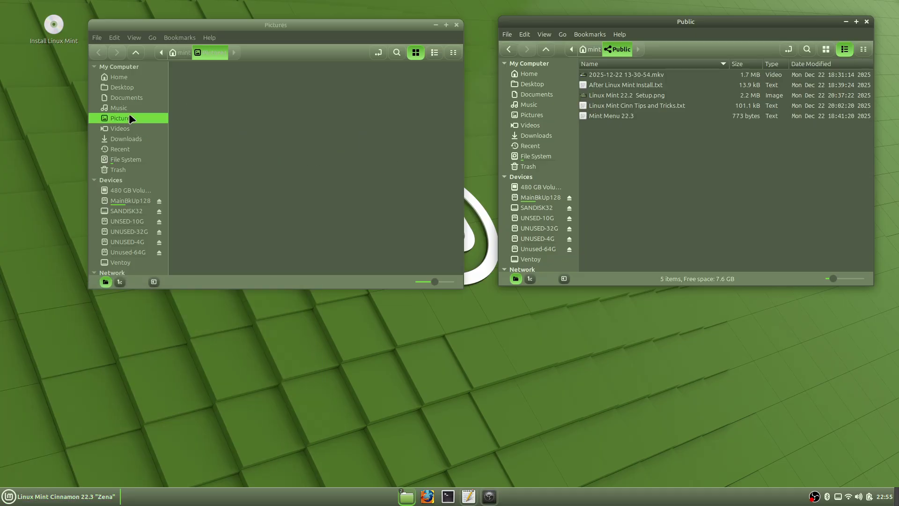
{"action": "left_click", "coordinate": [615, 107]}
Reopen the application menu to examine its category lists, including Administration and All Applications, and close it.
{"action": "left_click", "coordinate": [3, 497]}
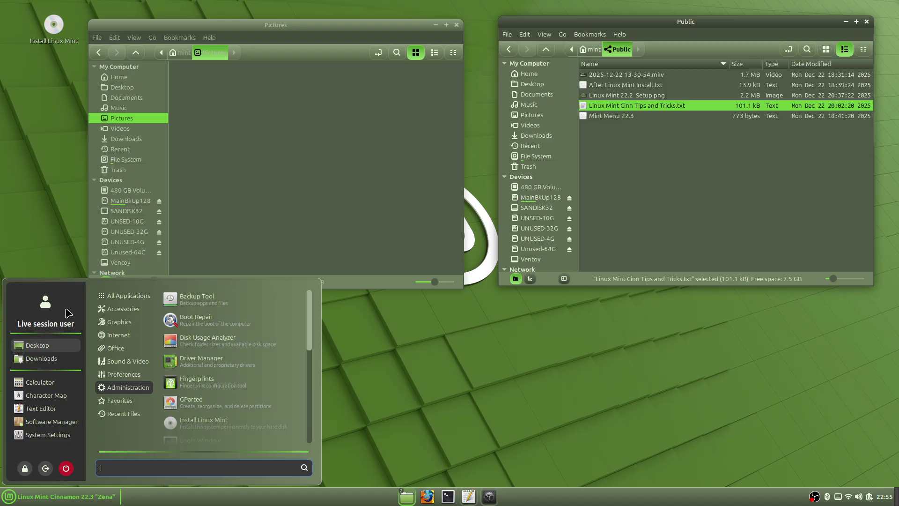
{"action": "mouse_move", "coordinate": [125, 362]}
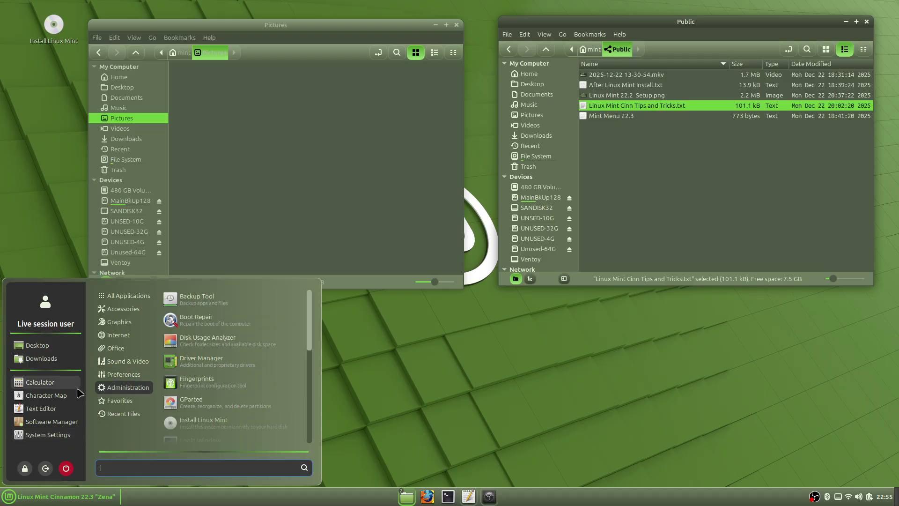
{"action": "mouse_move", "coordinate": [124, 295]}
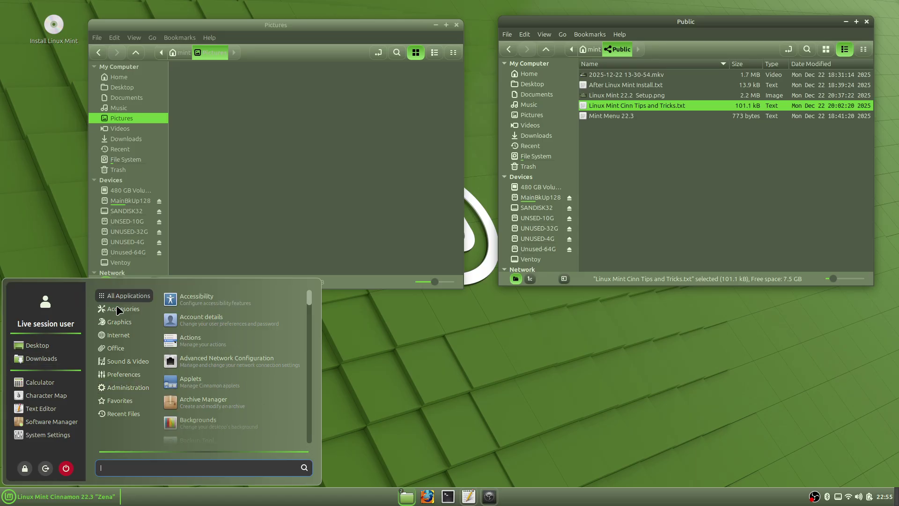
{"action": "left_click", "coordinate": [420, 406]}
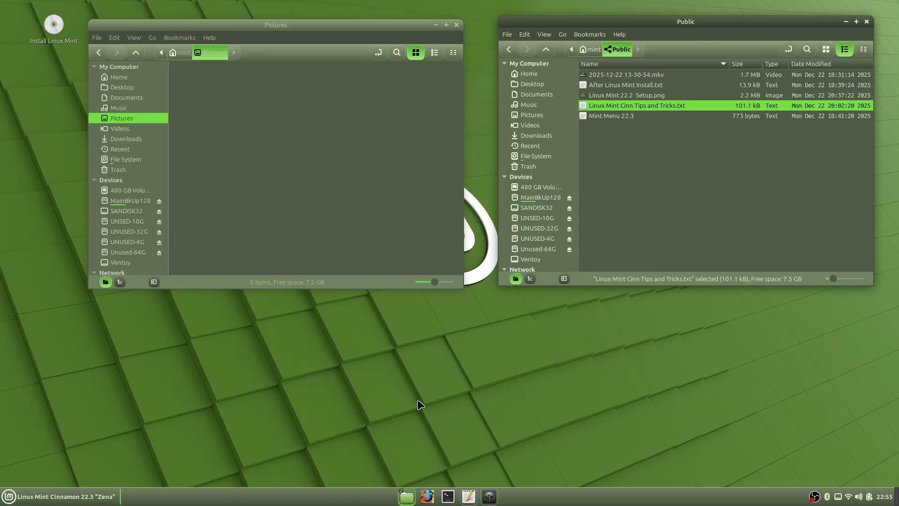
Return the Pictures window to the Home folder and view the Linux Mint 22.2 Setup.png image from Public.
{"action": "left_click", "coordinate": [121, 77]}
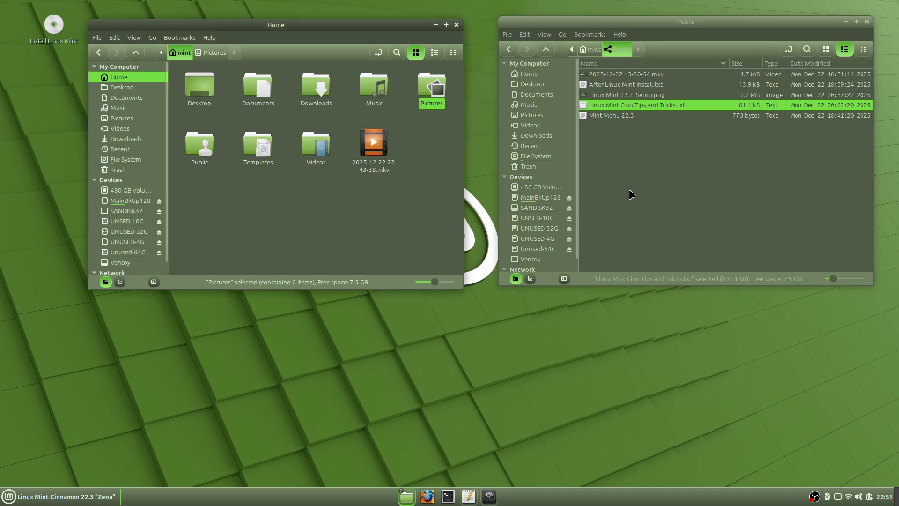
{"action": "double_click", "coordinate": [626, 96]}
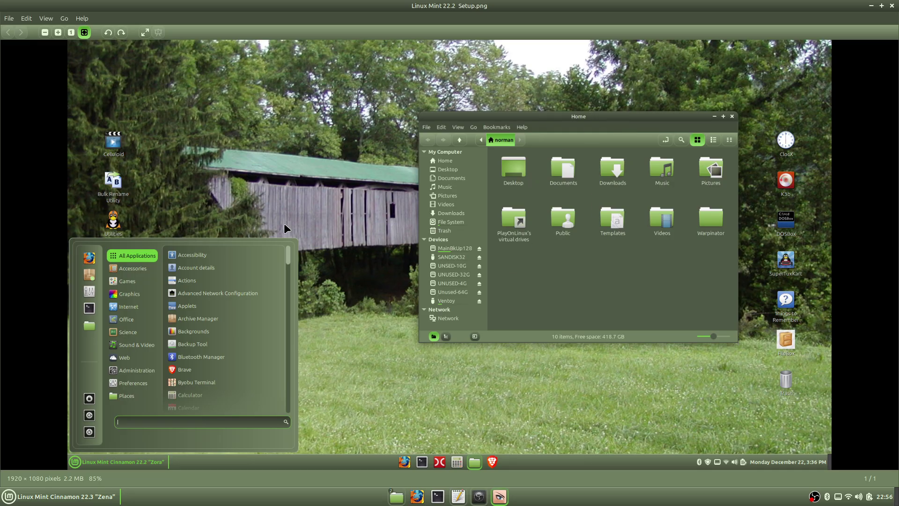
Examine the menu, panel and file manager styling in the Linux Mint 22.2 Setup.png image, and close the image viewer.
{"action": "scroll", "coordinate": [156, 367], "scroll_direction": "up", "scroll_amount": 1}
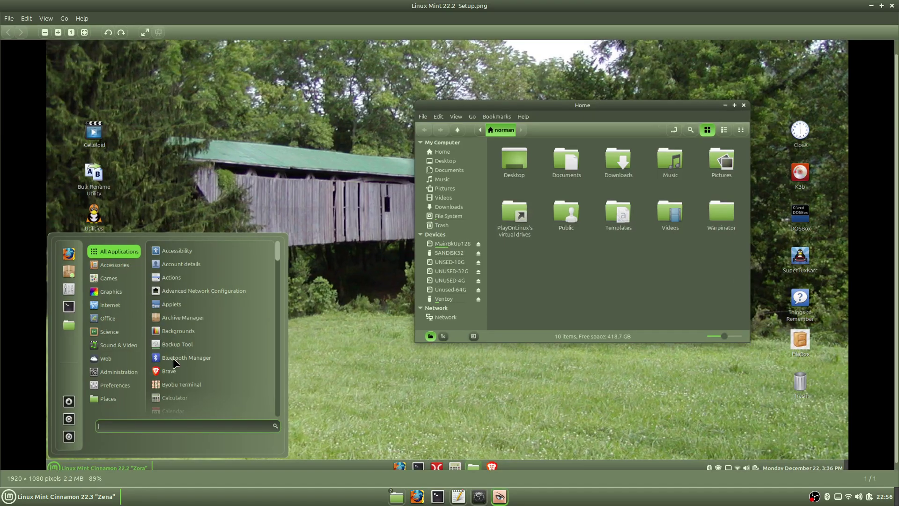
{"action": "scroll", "coordinate": [230, 369], "scroll_direction": "up", "scroll_amount": 1}
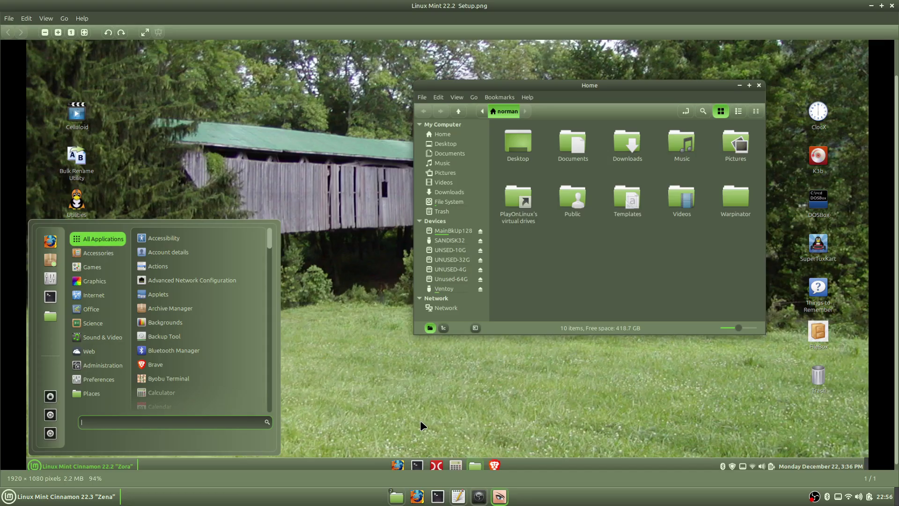
{"action": "scroll", "coordinate": [421, 425], "scroll_direction": "down", "scroll_amount": 1}
{"action": "scroll", "coordinate": [421, 426], "scroll_direction": "down", "scroll_amount": 1}
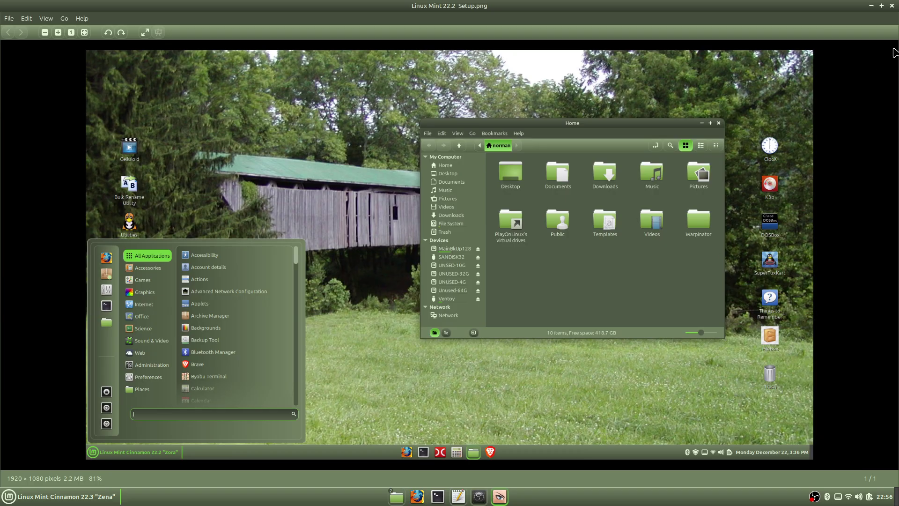
{"action": "left_click", "coordinate": [892, 6]}
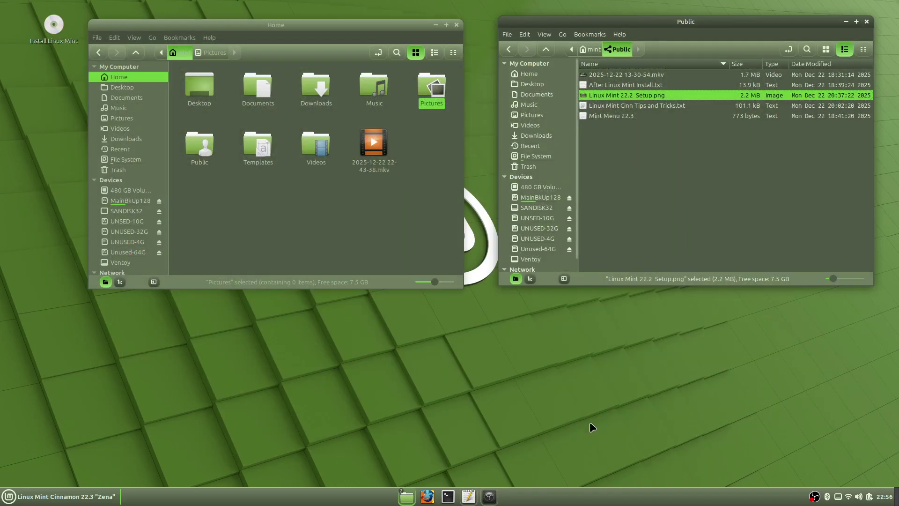
Browse the application menu's category lists, including Graphics, Sound & Video, Favorites and Office.
{"action": "key", "text": "super"}
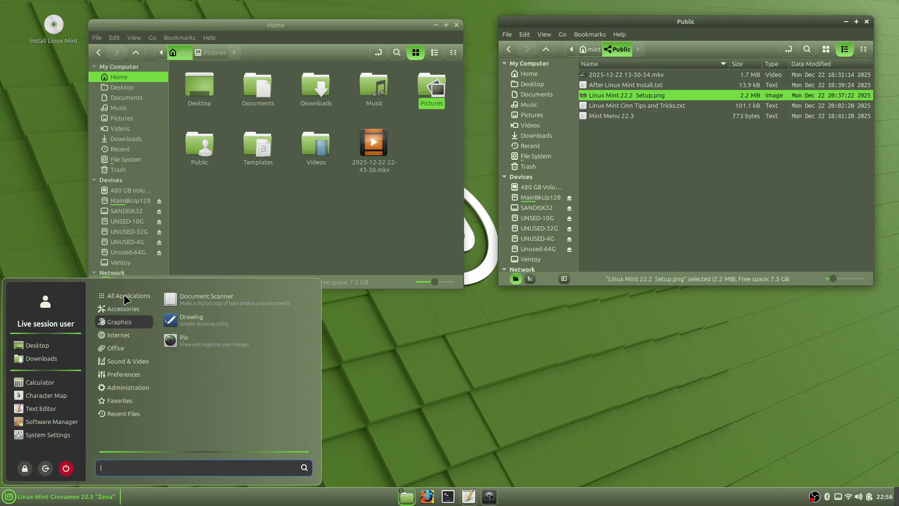
{"action": "mouse_move", "coordinate": [120, 366]}
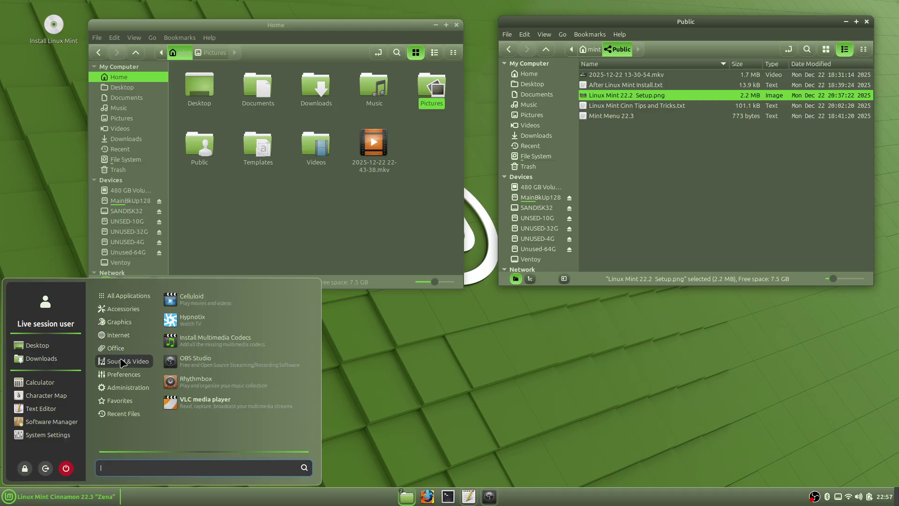
{"action": "mouse_move", "coordinate": [119, 403]}
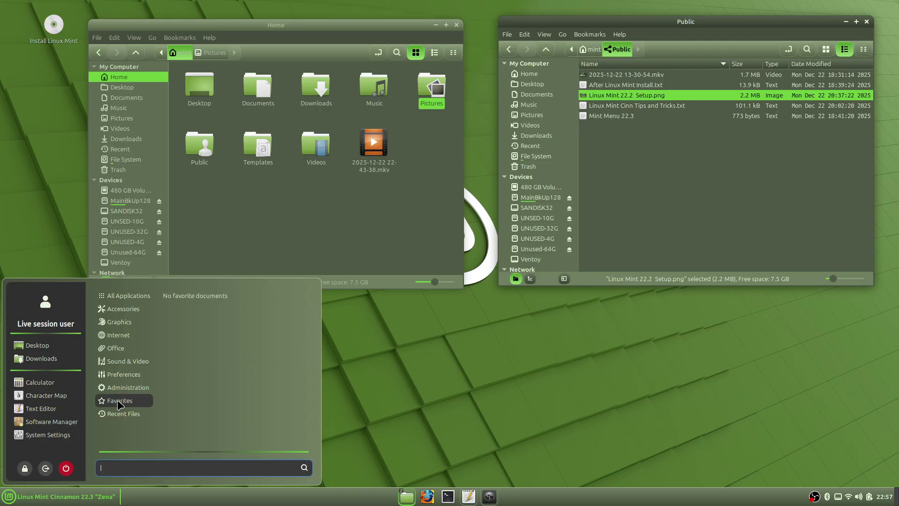
{"action": "mouse_move", "coordinate": [122, 309]}
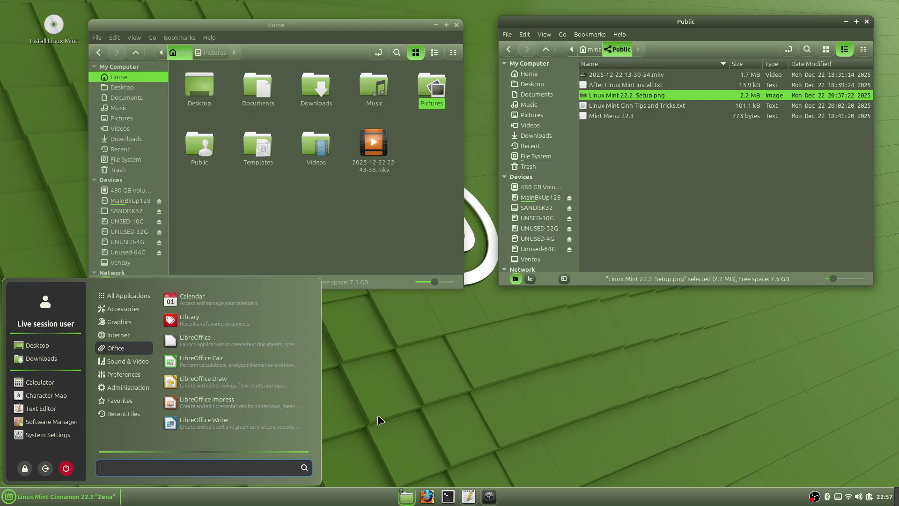
Close the Home and Public file manager windows and open the application menu on the cleared desktop.
{"action": "left_click", "coordinate": [456, 22]}
{"action": "left_click", "coordinate": [456, 23]}
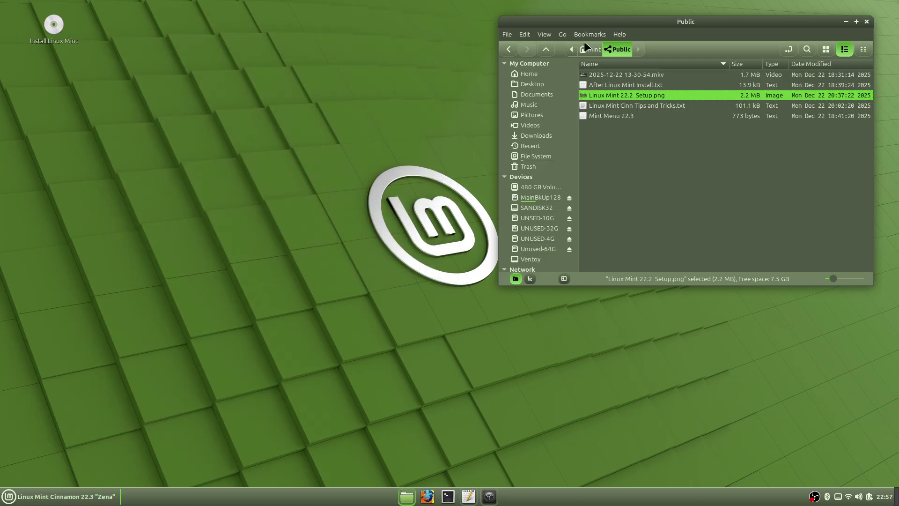
{"action": "left_click", "coordinate": [867, 22]}
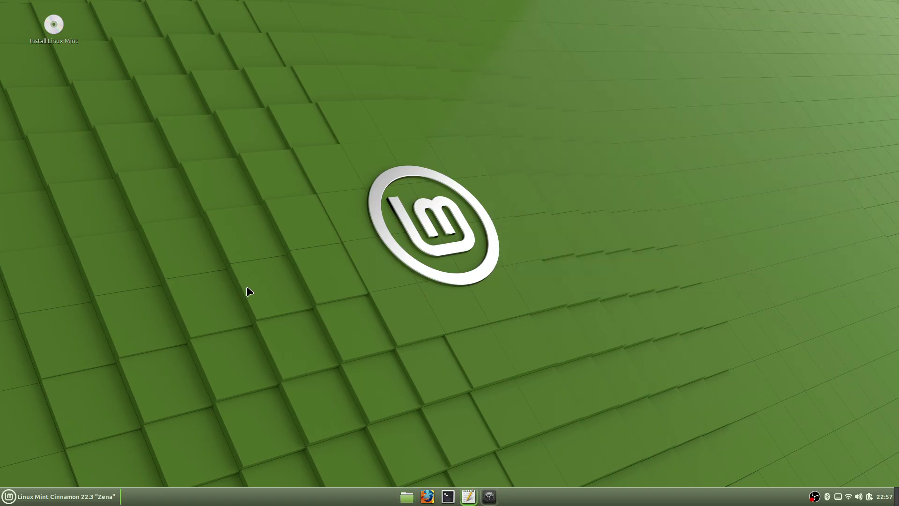
{"action": "left_click", "coordinate": [87, 501]}
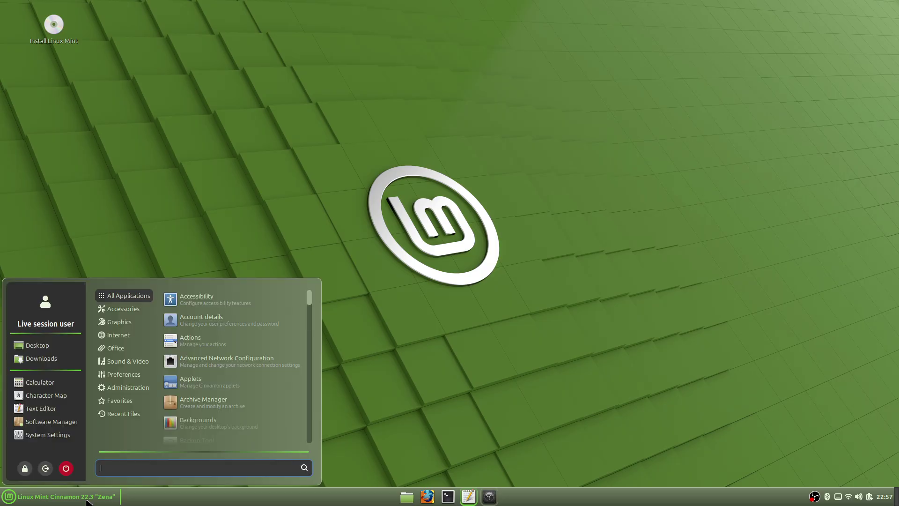